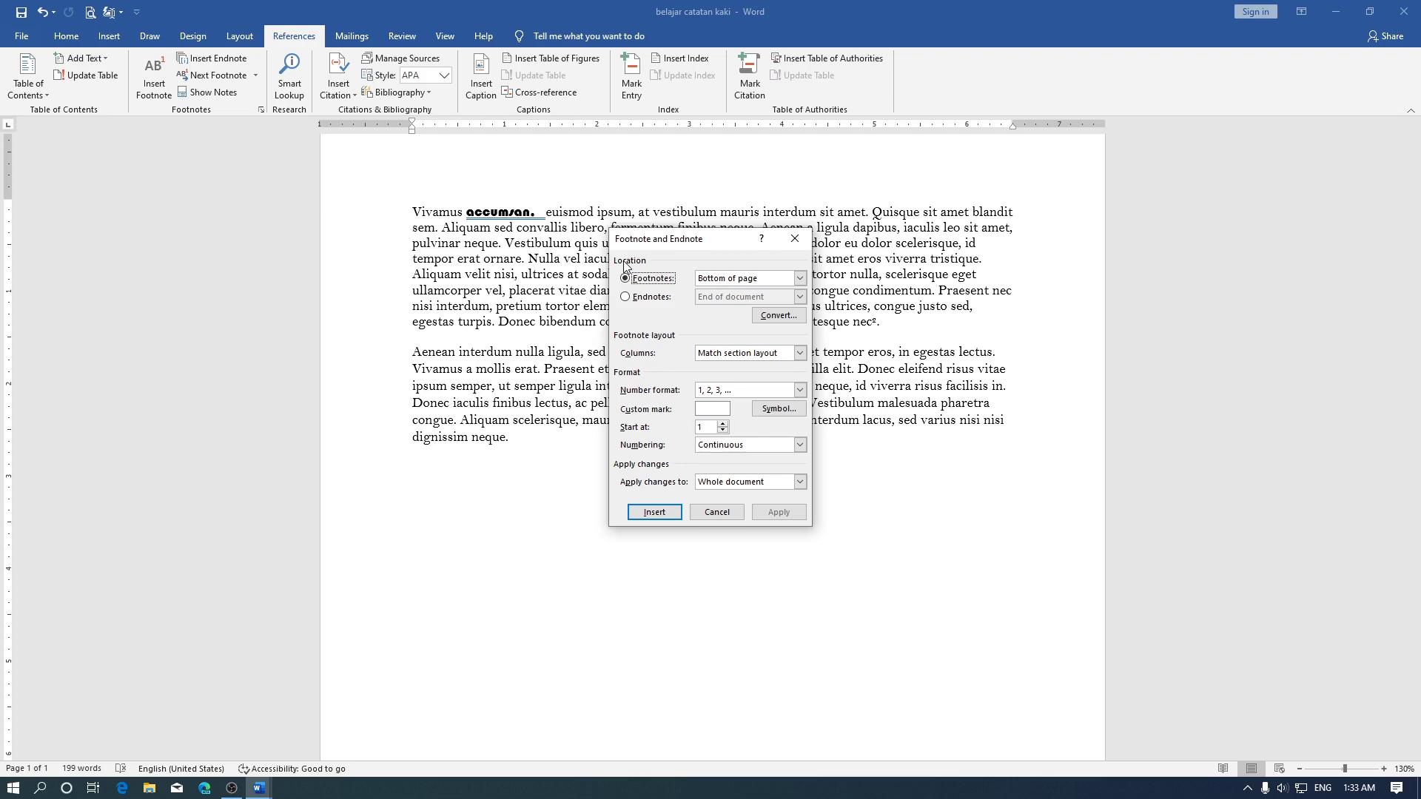
# Review the footnote placement options, then close the dialog unchanged
pyautogui.click(753, 280)
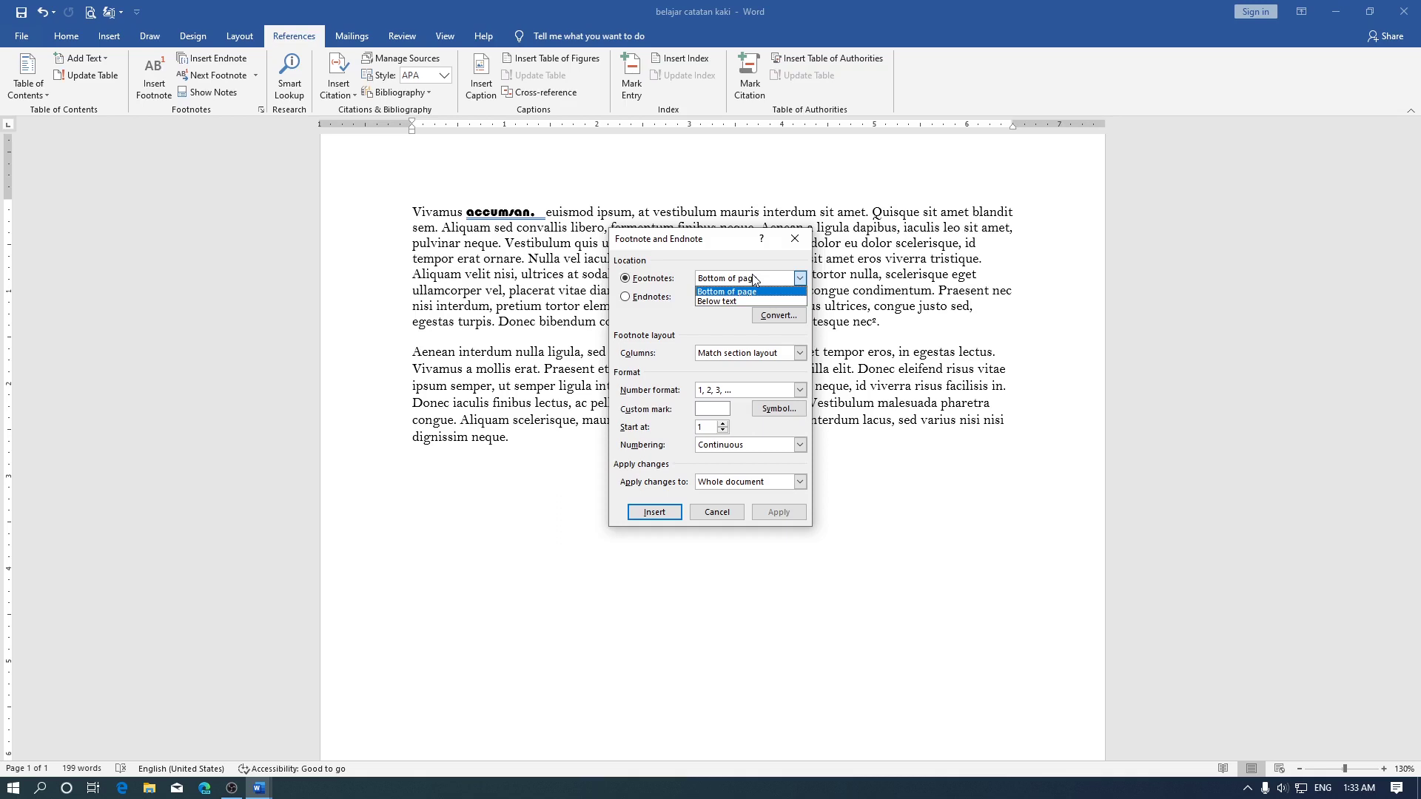
pyautogui.click(717, 512)
pyautogui.scroll(-10, 668, 396)
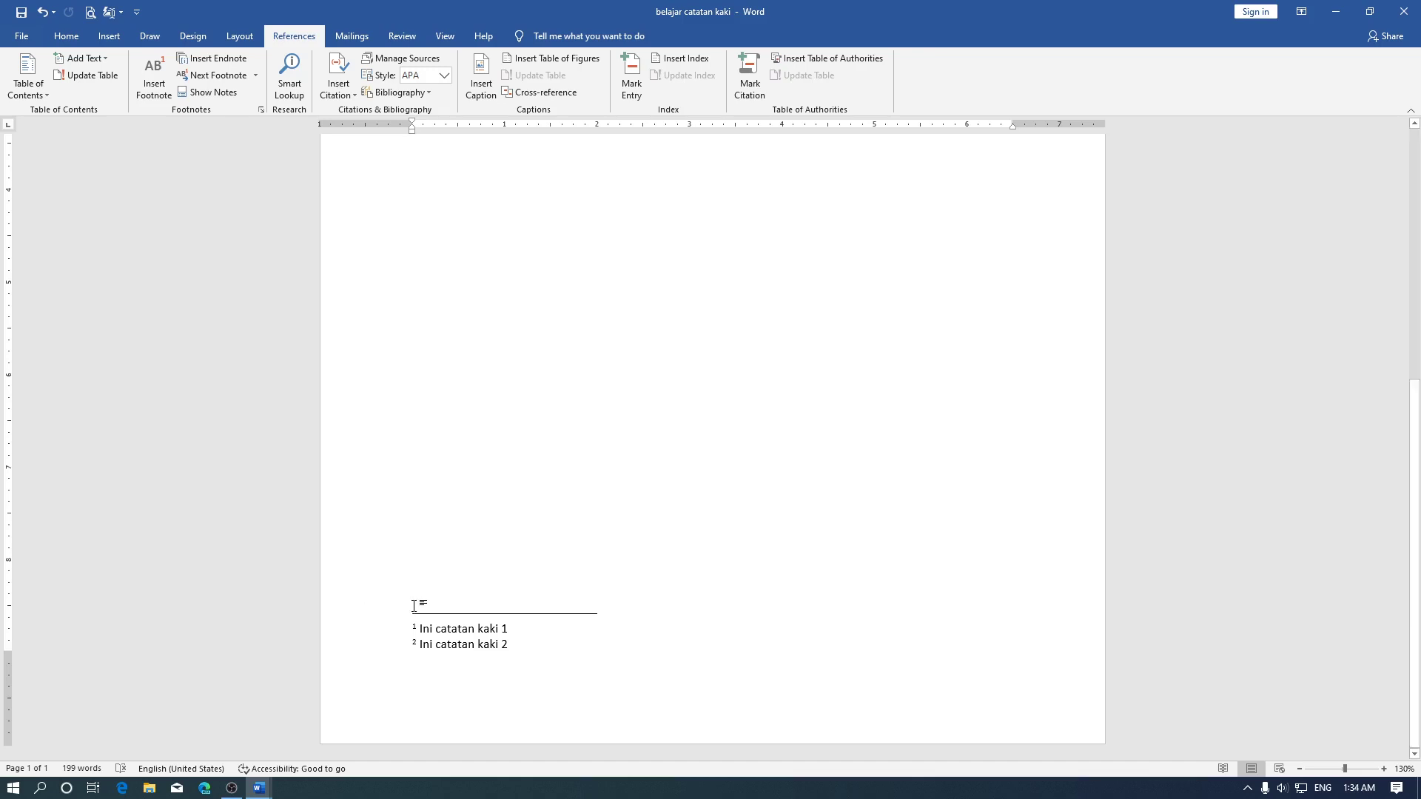
pyautogui.scroll(2, 501, 634)
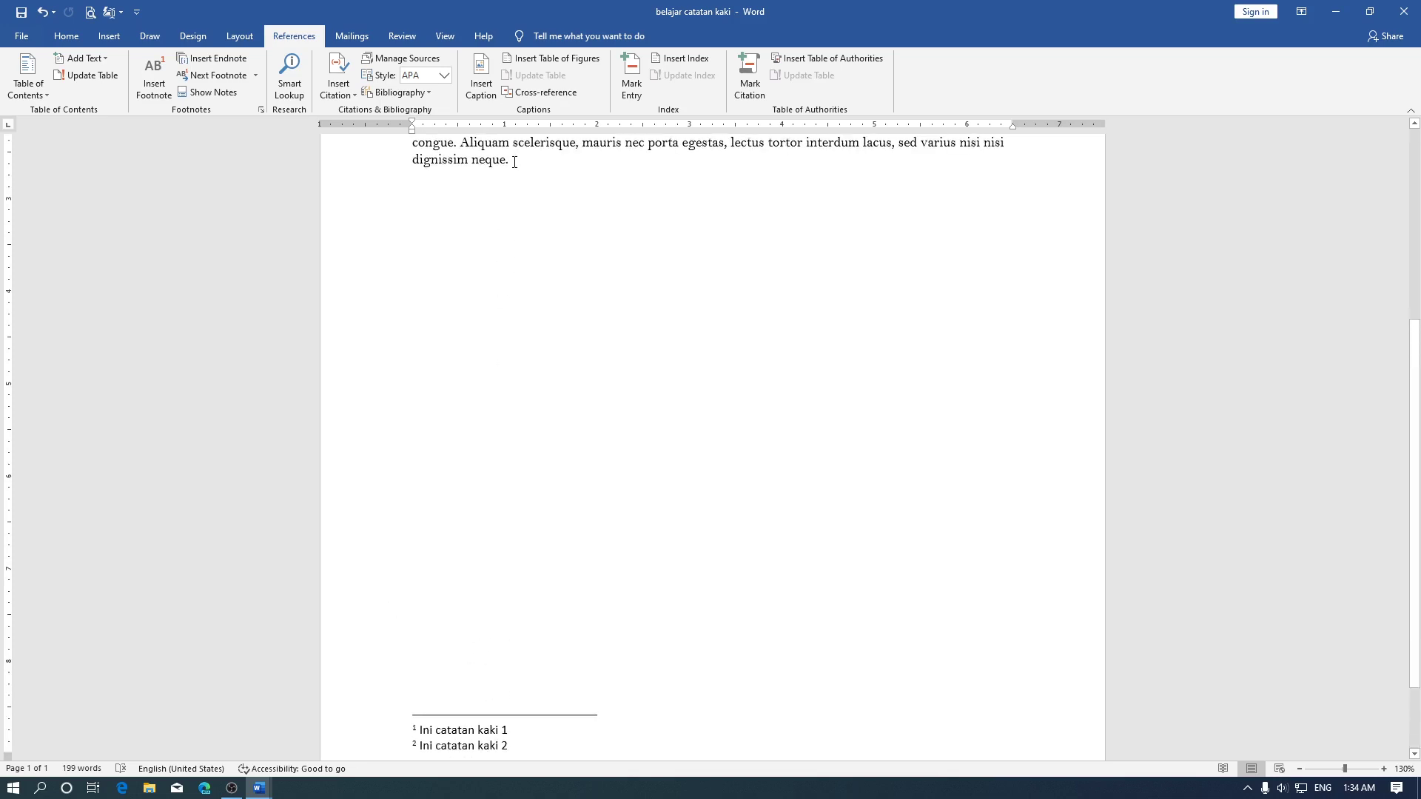
pyautogui.scroll(-2, 540, 339)
# Set the footnote location to Below text and apply it
pyautogui.click(486, 631)
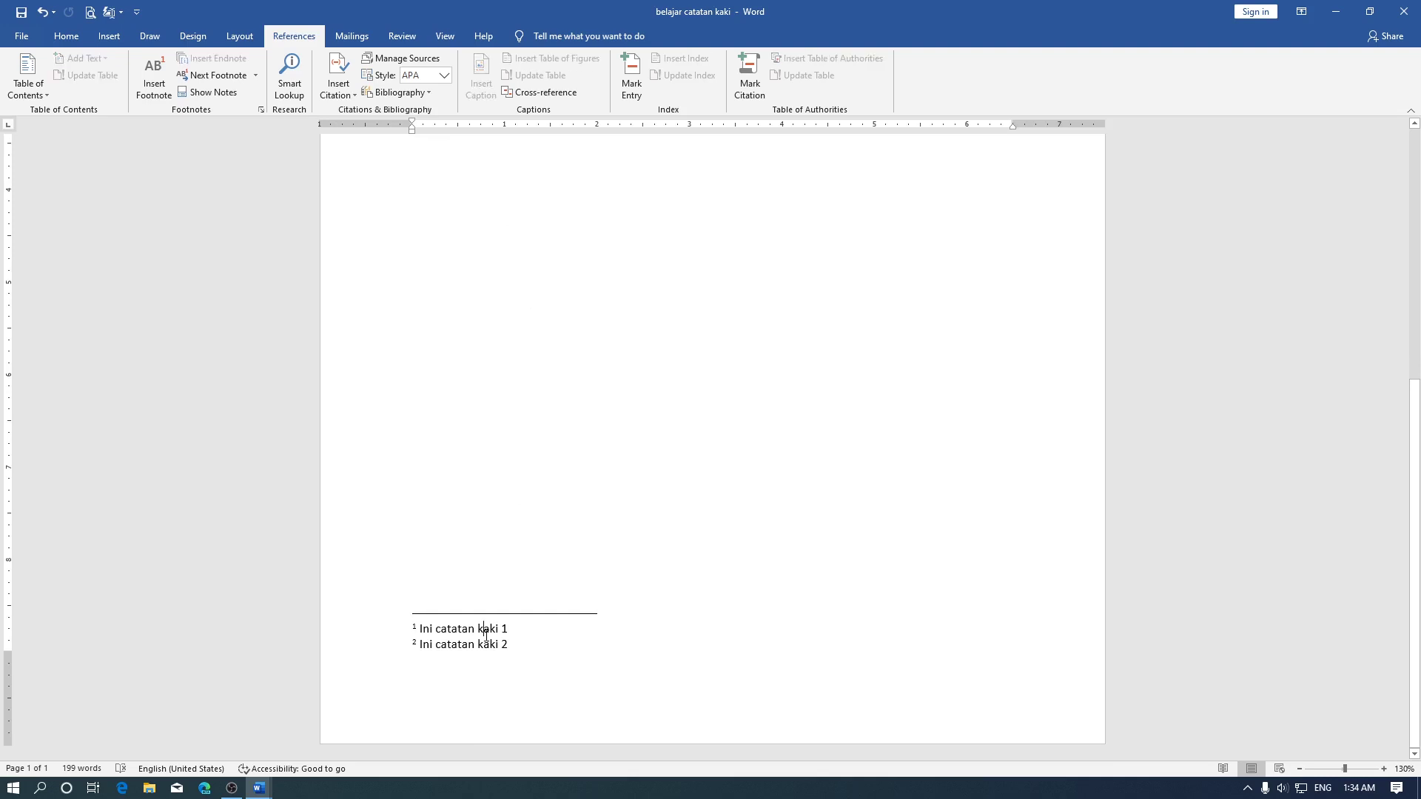
pyautogui.scroll(2, 486, 631)
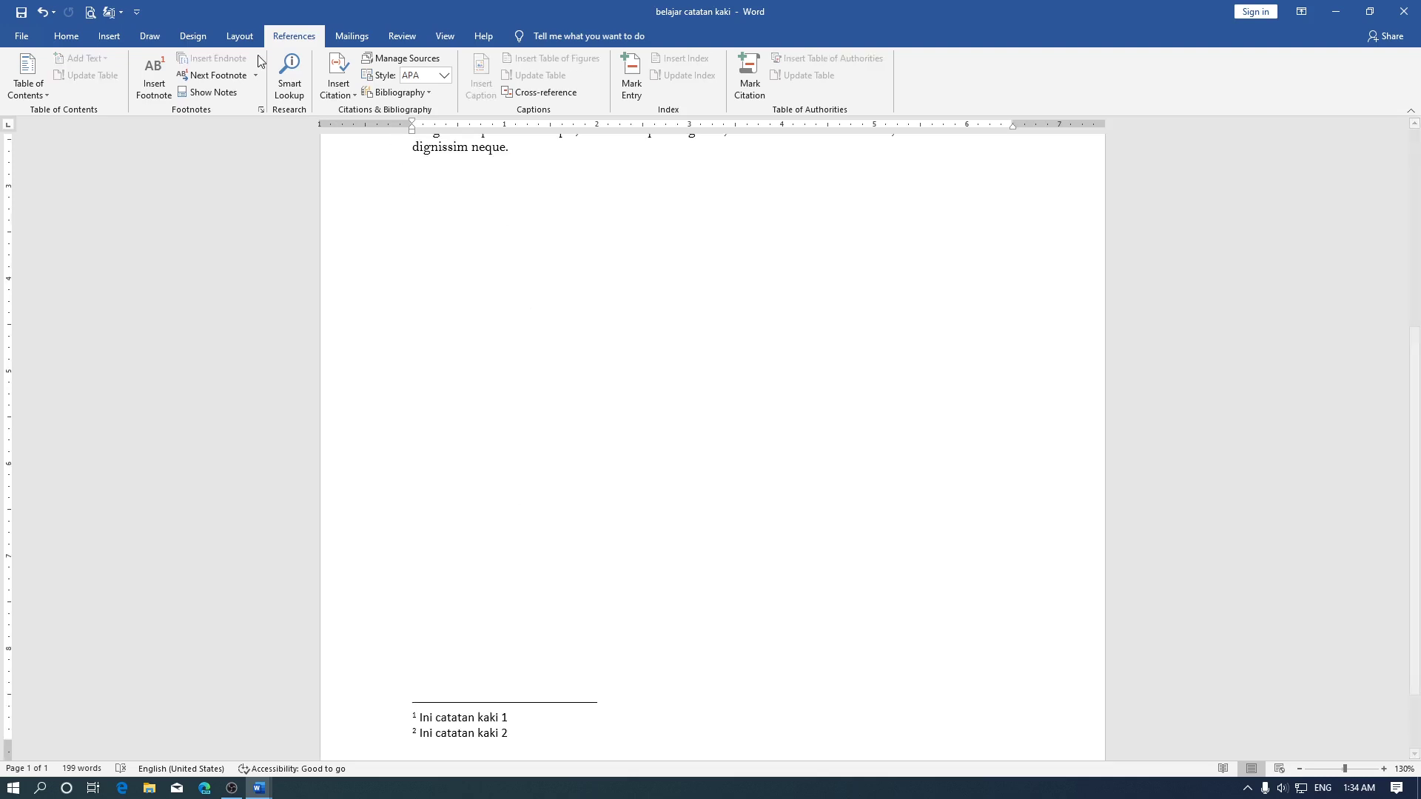
pyautogui.click(261, 110)
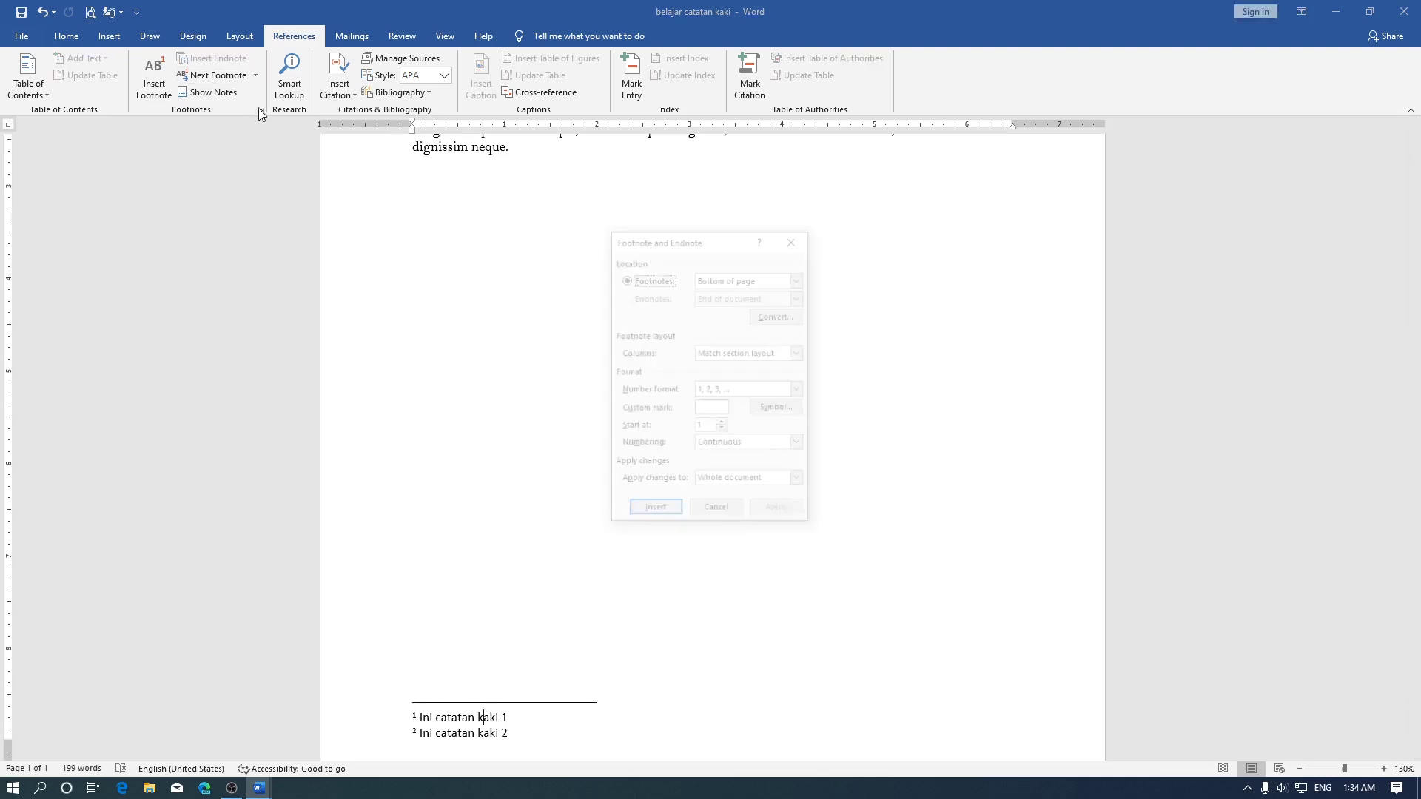
pyautogui.click(762, 279)
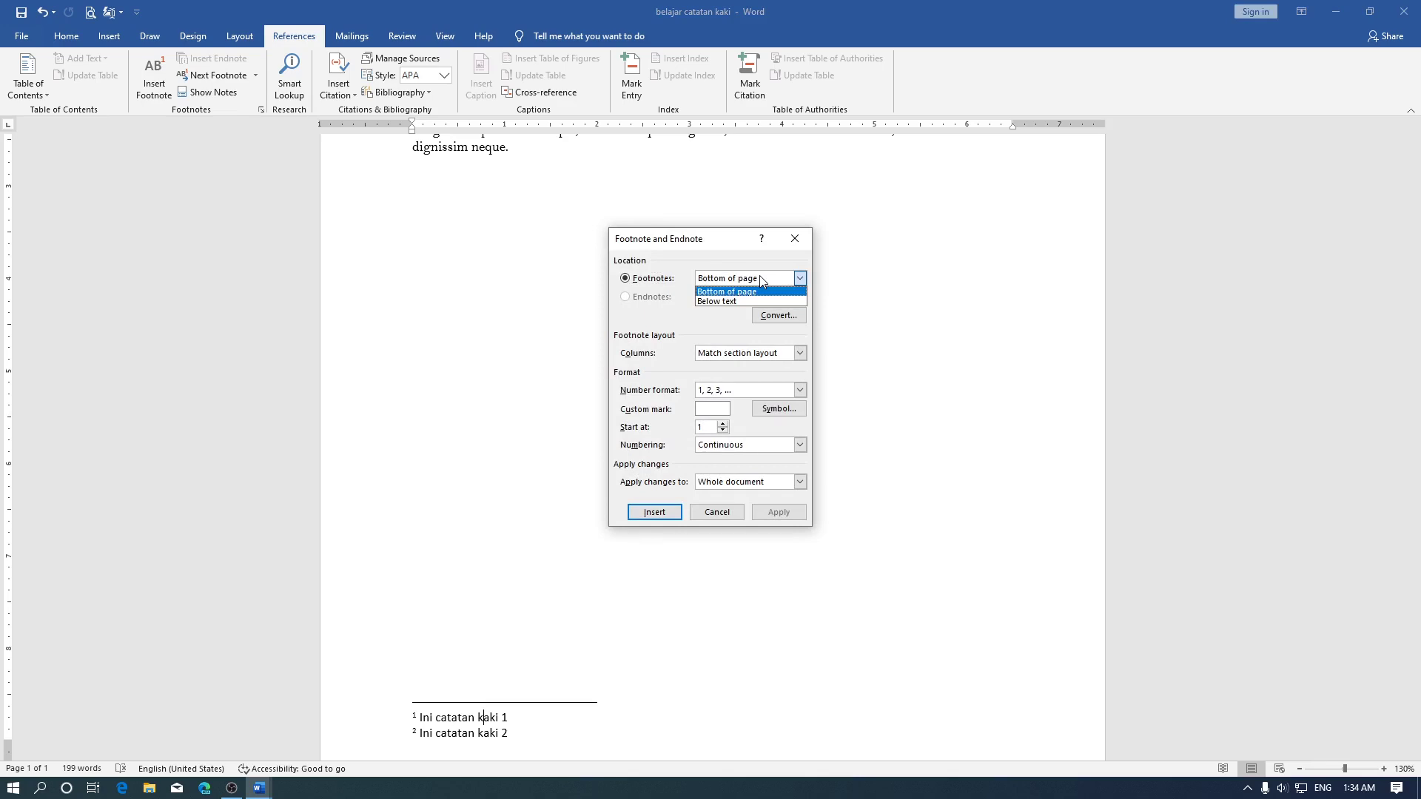
pyautogui.click(750, 302)
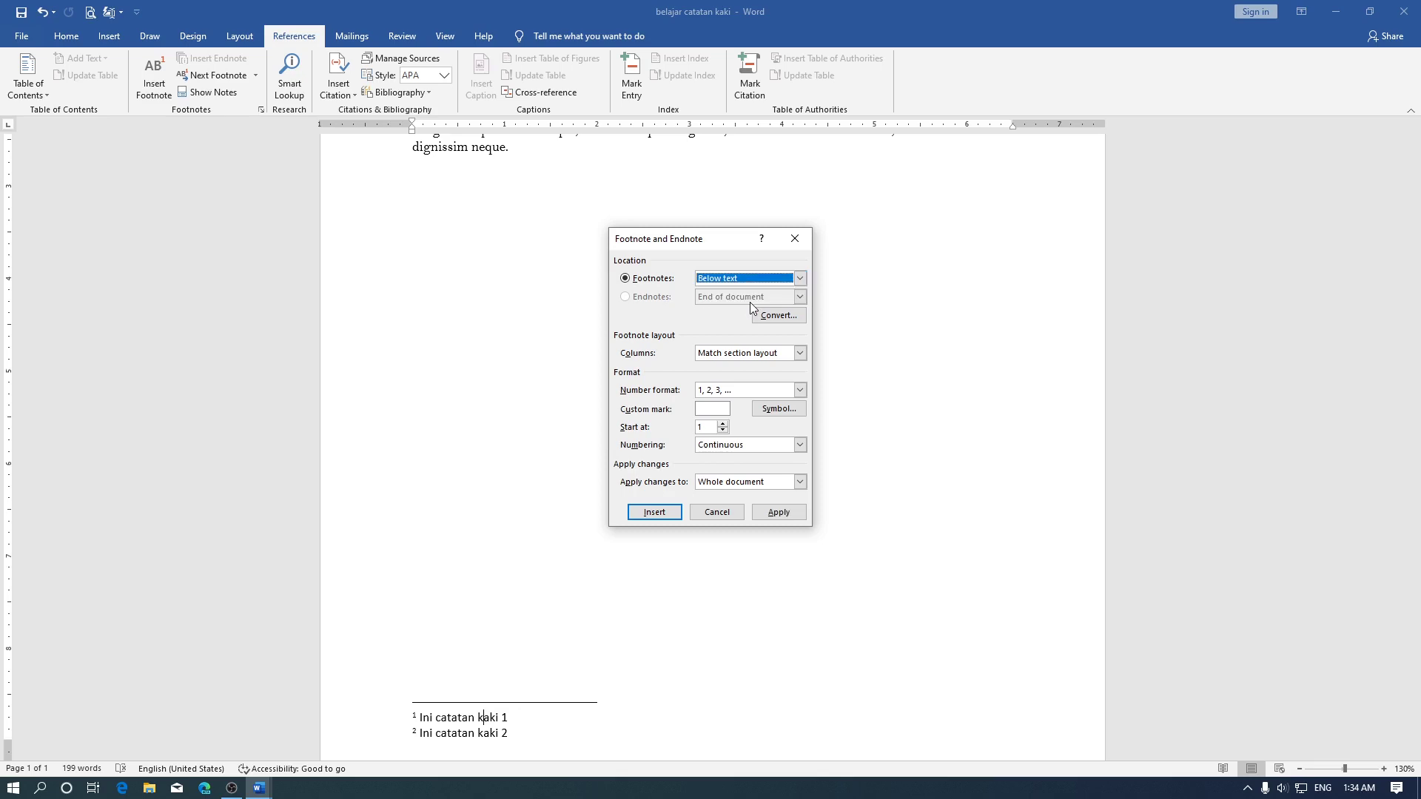
pyautogui.click(789, 513)
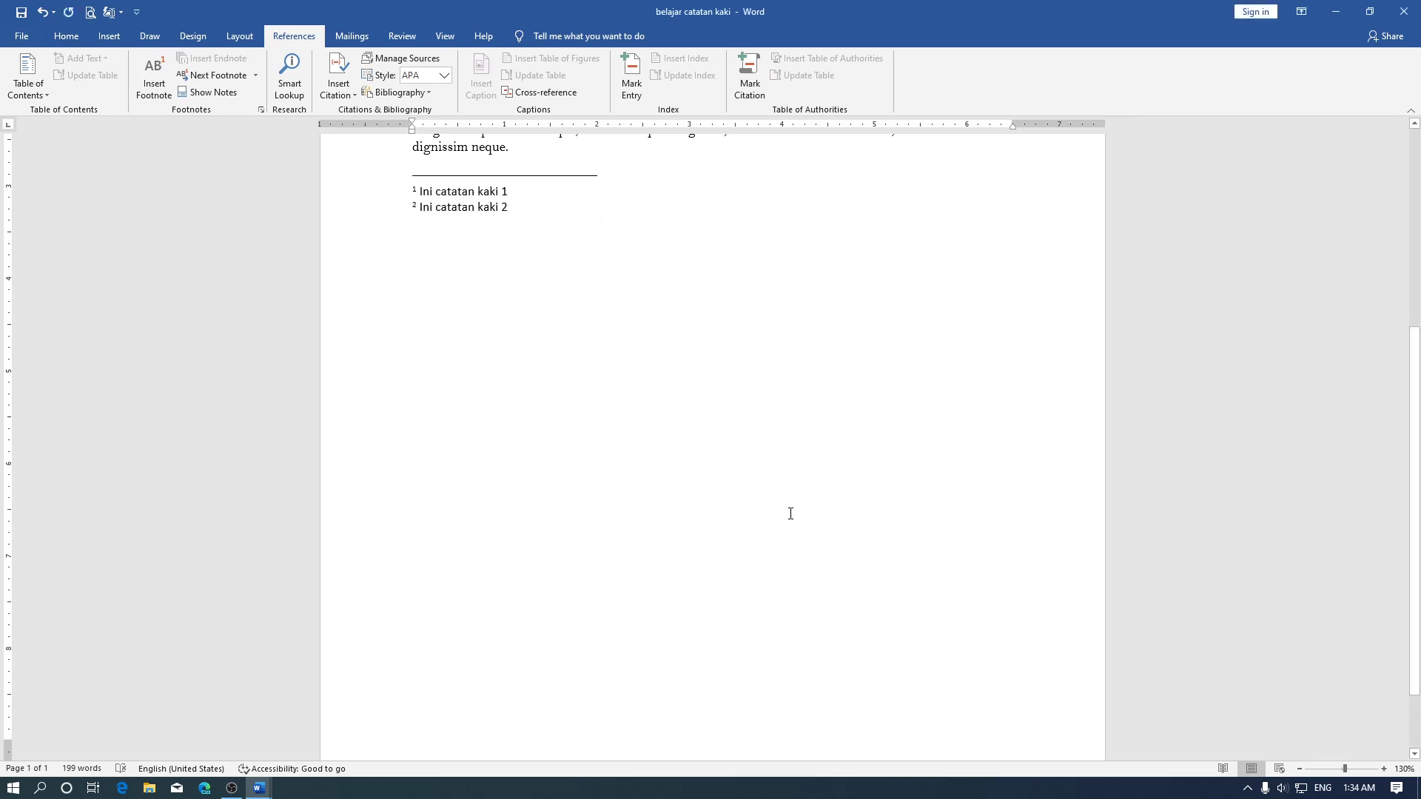
pyautogui.scroll(3, 791, 513)
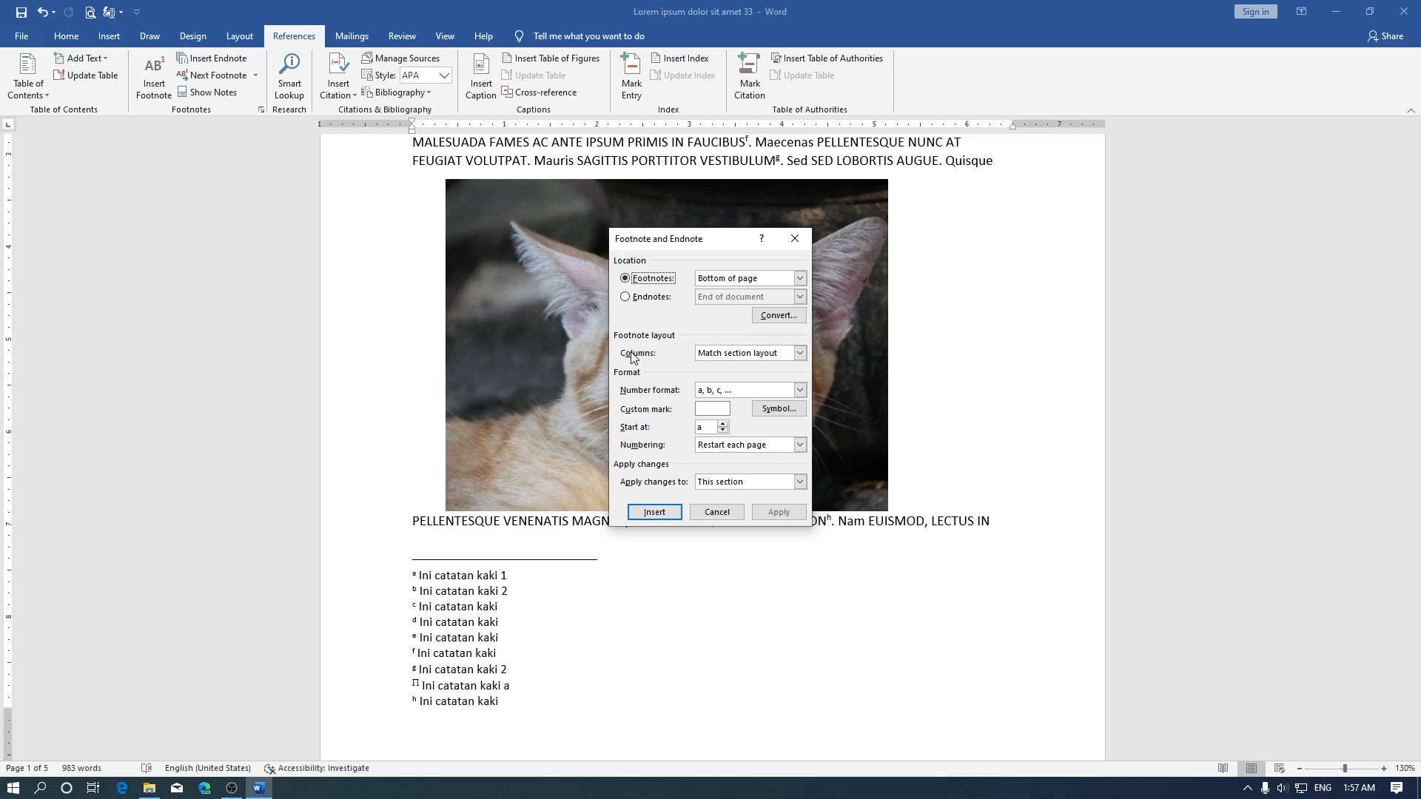
# Check the footnote Columns choices in the Footnote and Endnote dialog, then close it unchanged
pyautogui.click(732, 354)
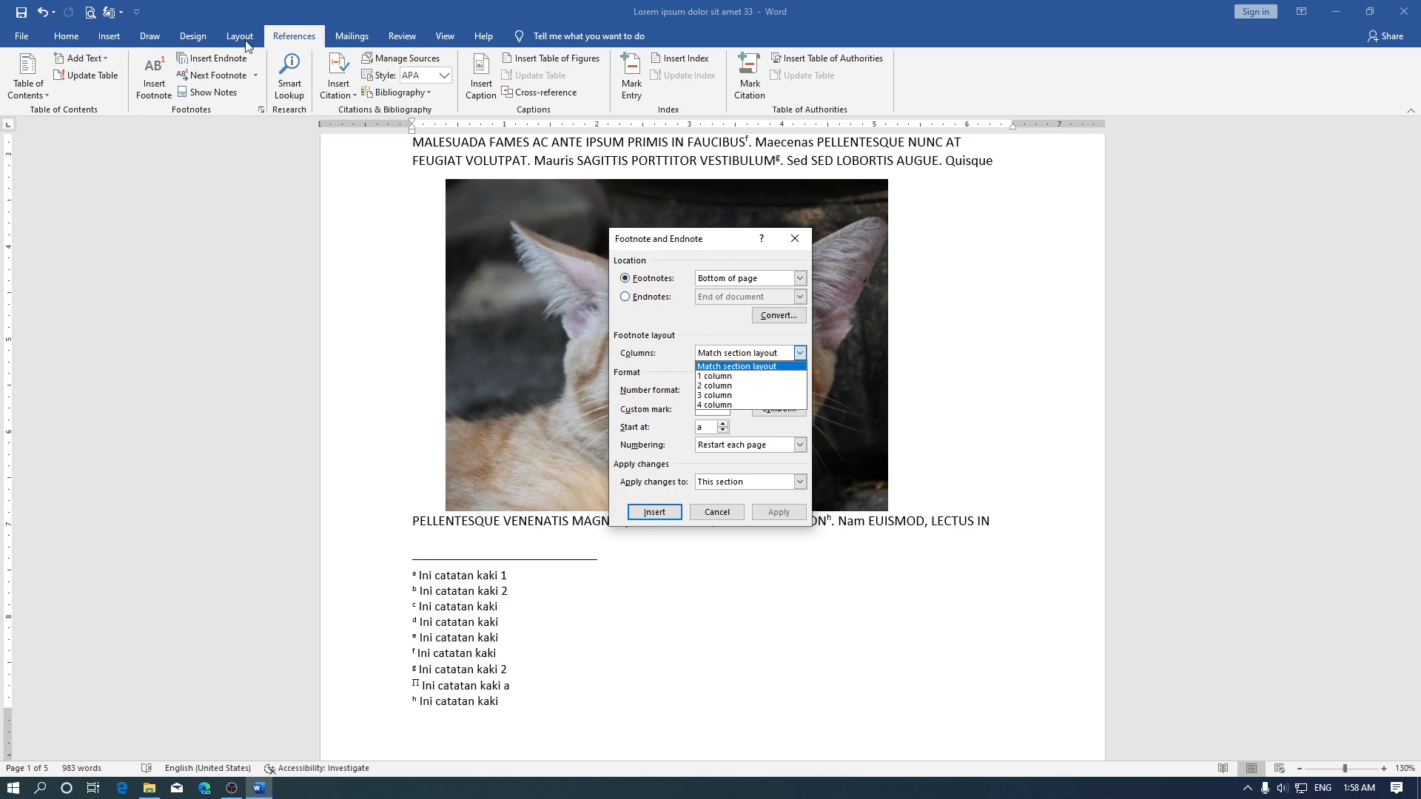
pyautogui.click(716, 512)
pyautogui.click(717, 512)
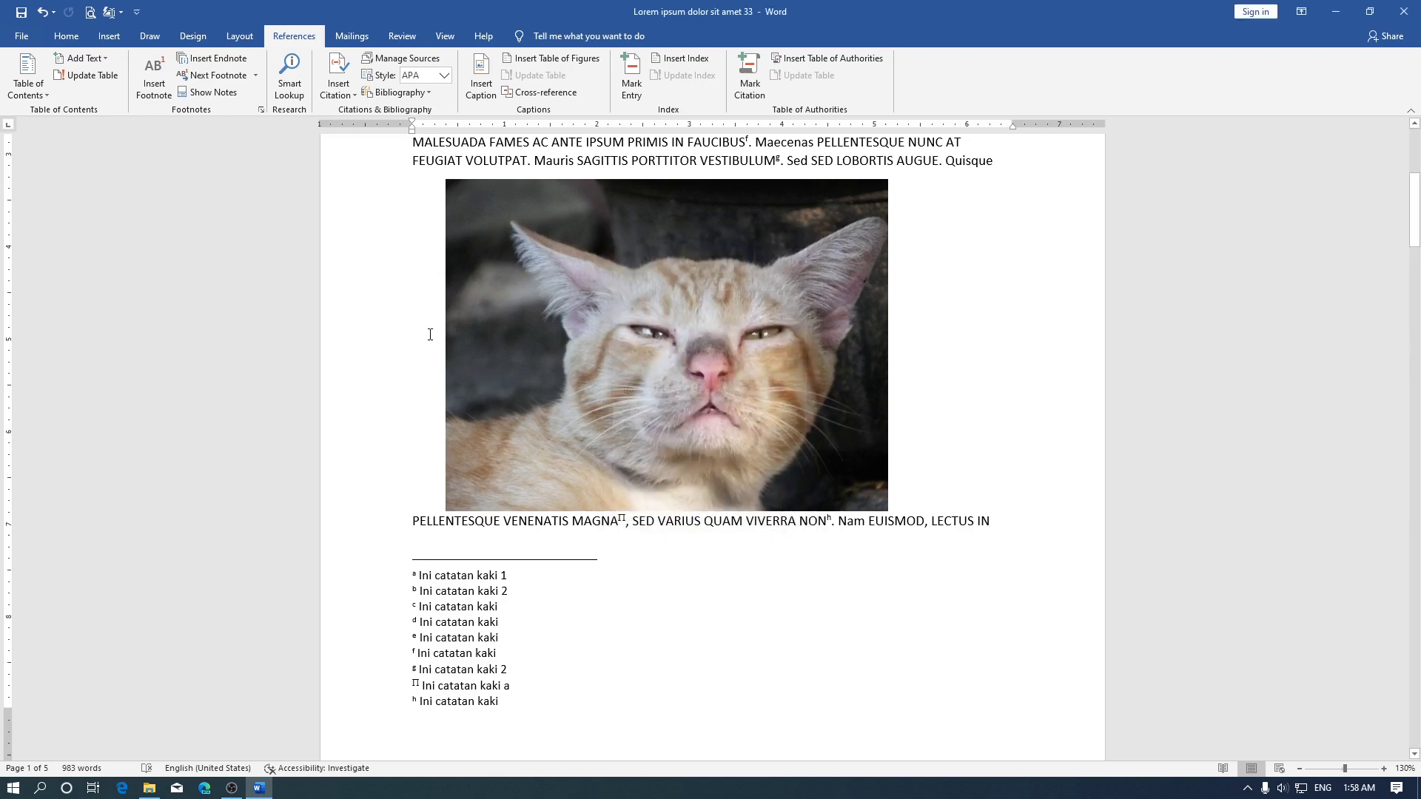
# Lay out the document text in three columns using the Three preset
pyautogui.click(257, 43)
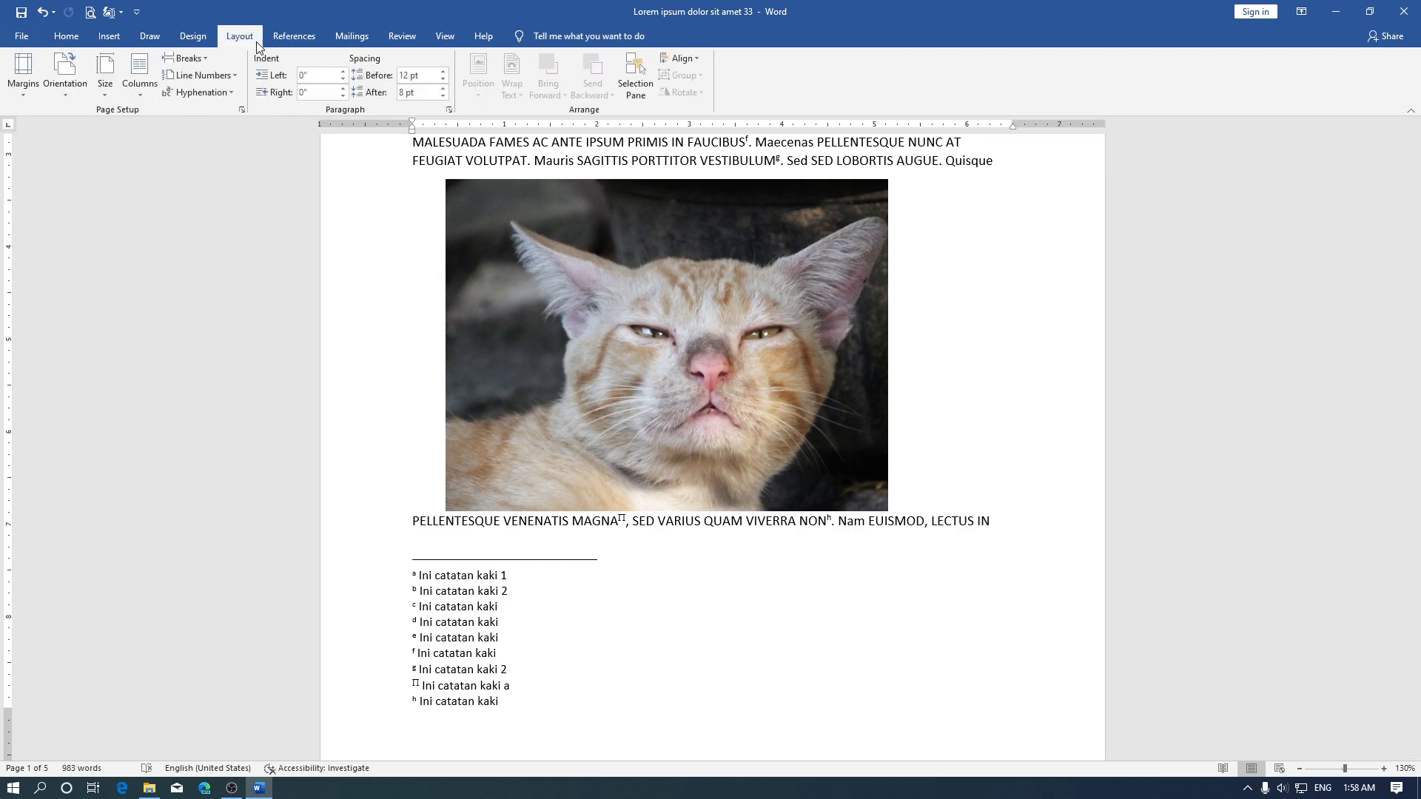
pyautogui.click(140, 74)
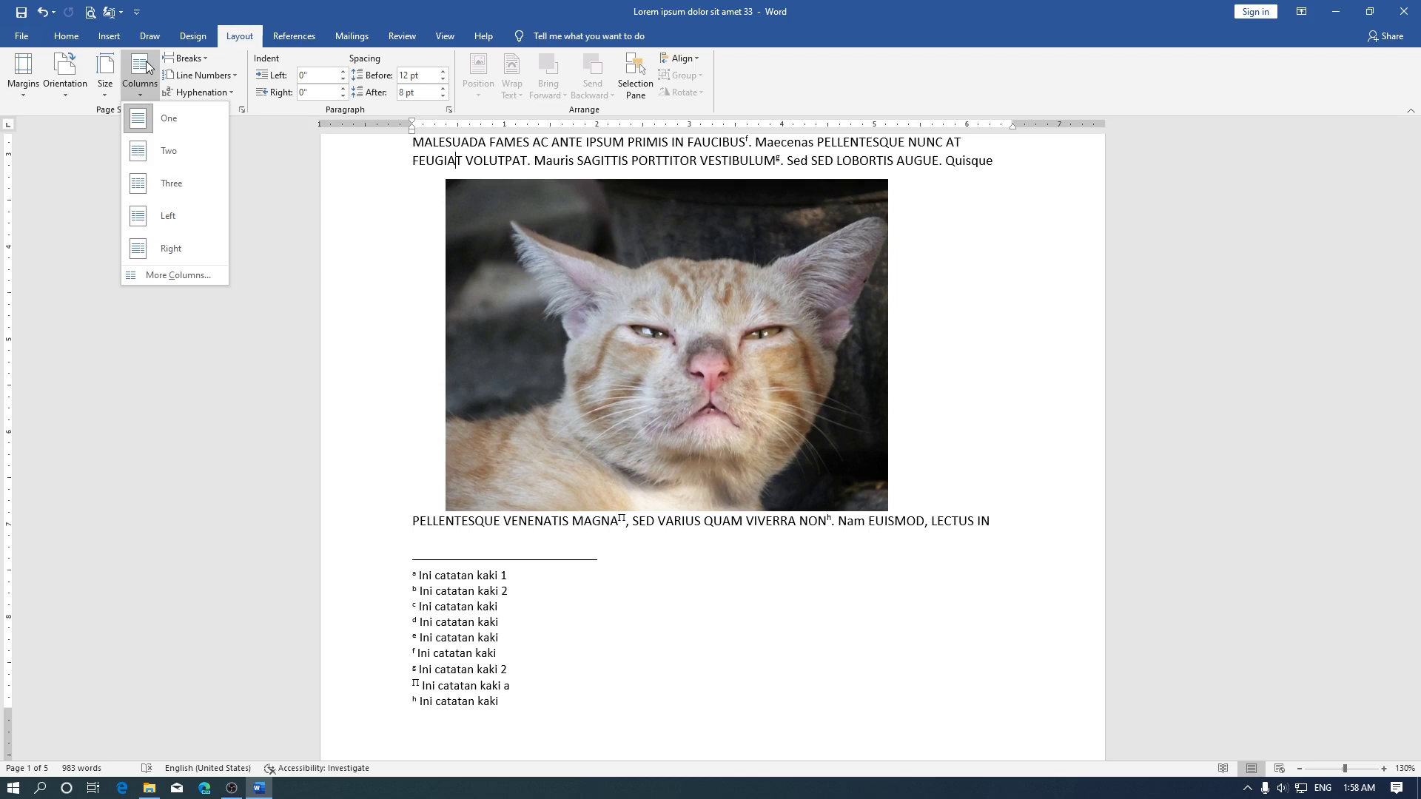
pyautogui.click(186, 181)
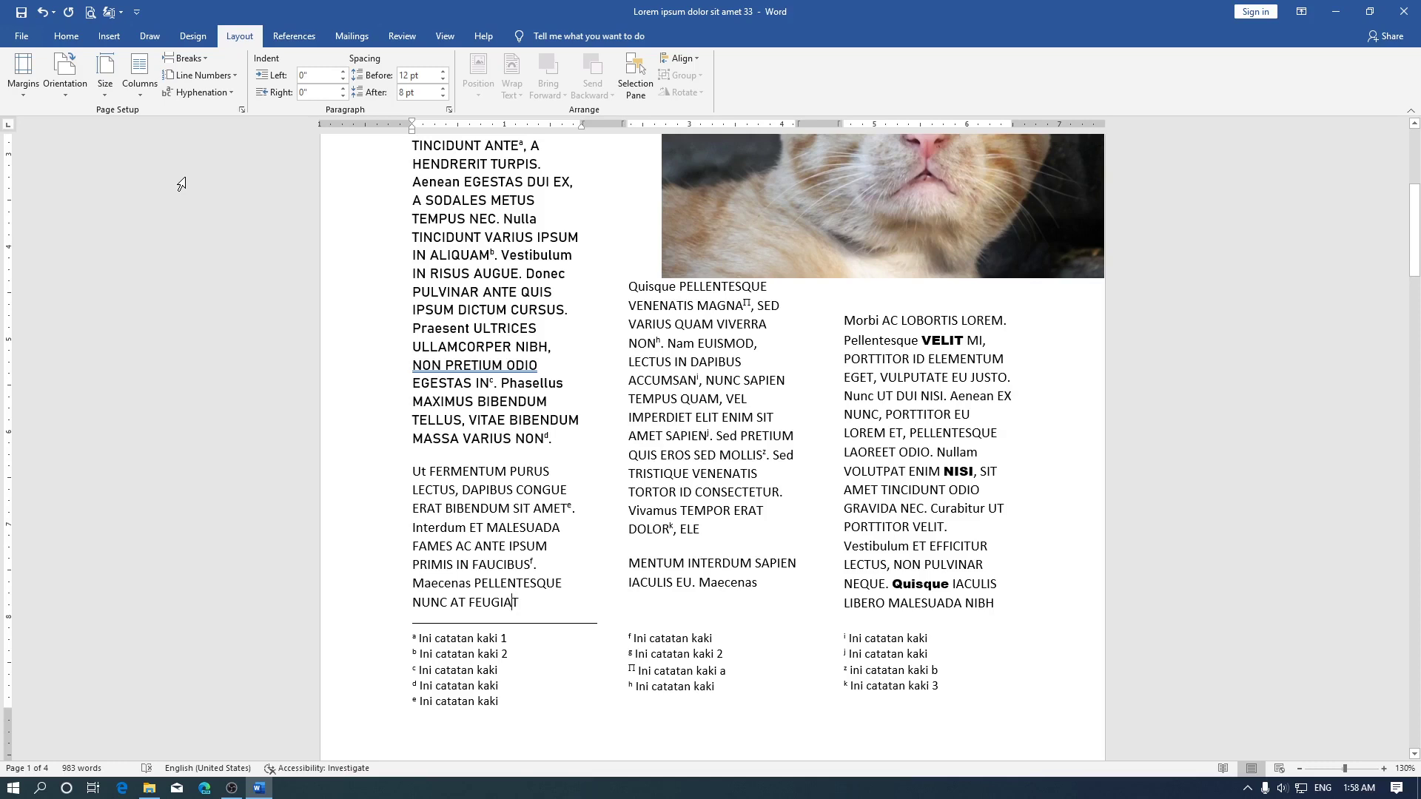
# Set Number of columns to 5 in More Columns and confirm
pyautogui.scroll(-3, 456, 551)
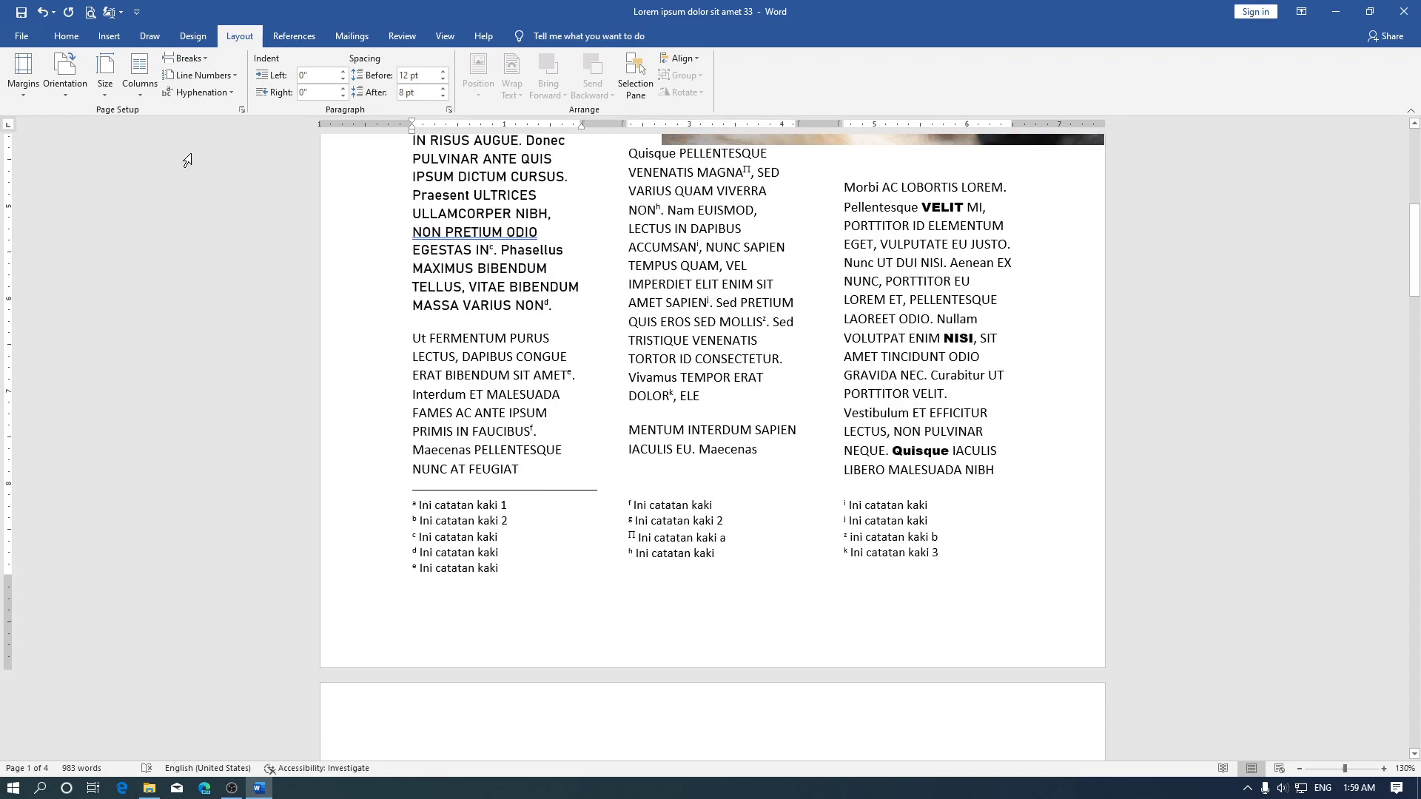
pyautogui.click(151, 88)
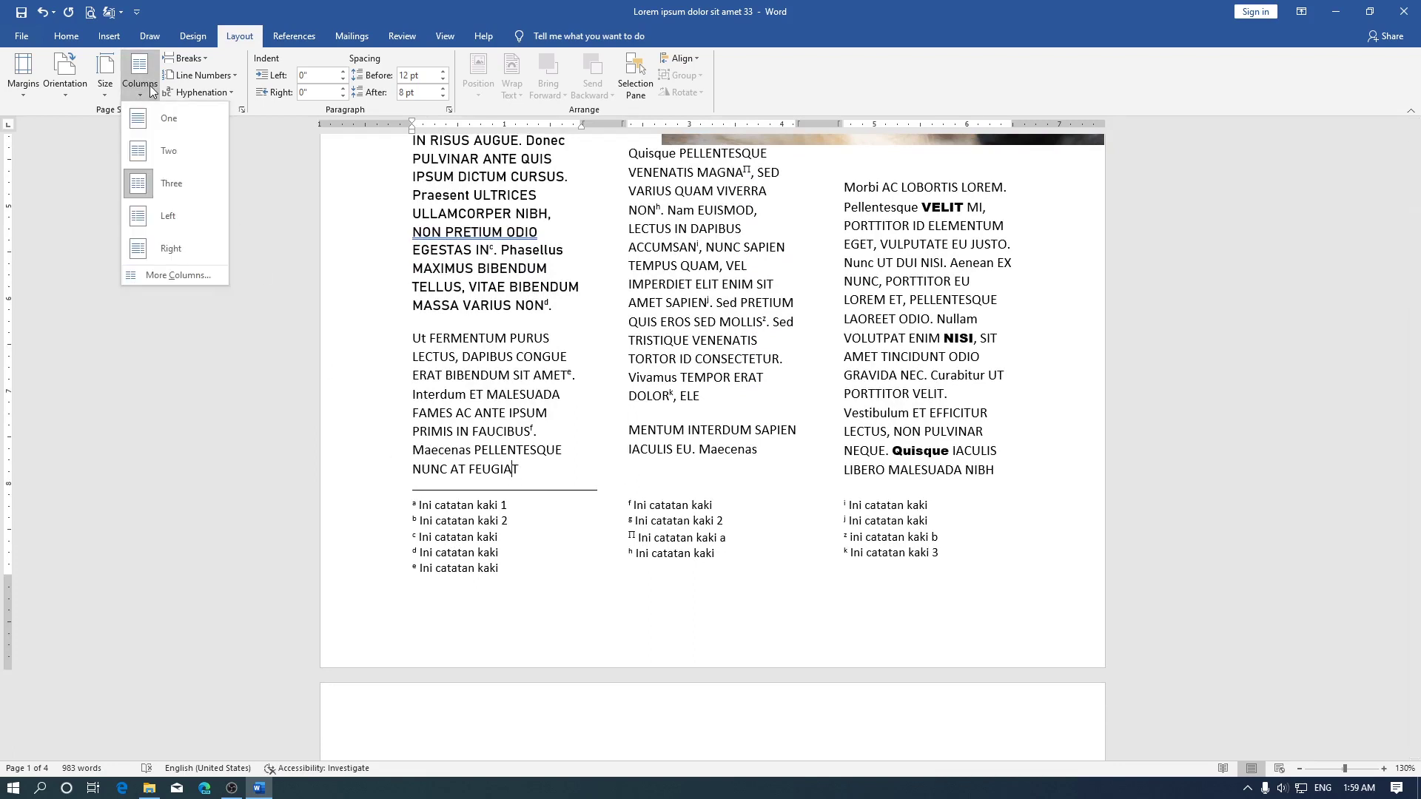
pyautogui.click(191, 270)
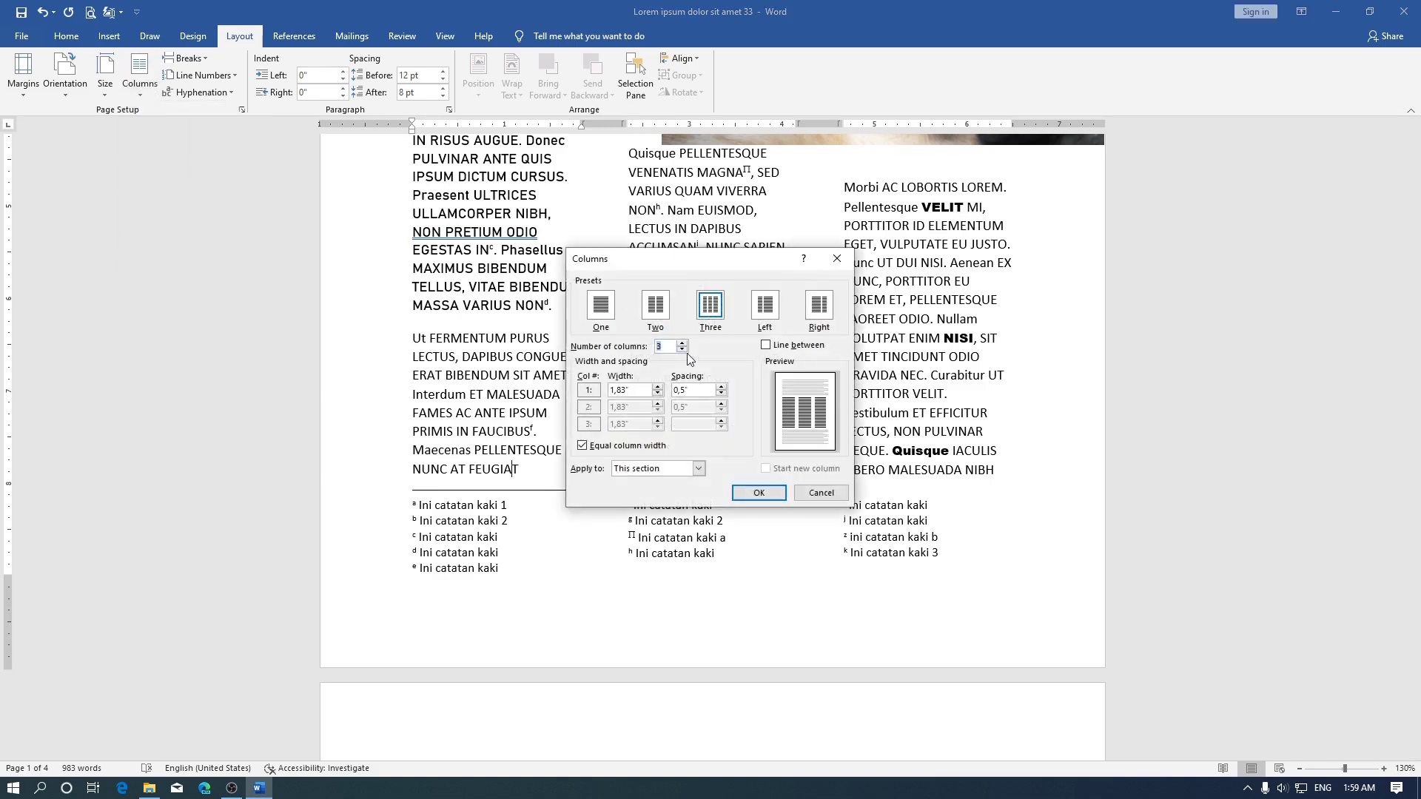
pyautogui.click(683, 343)
pyautogui.click(683, 343)
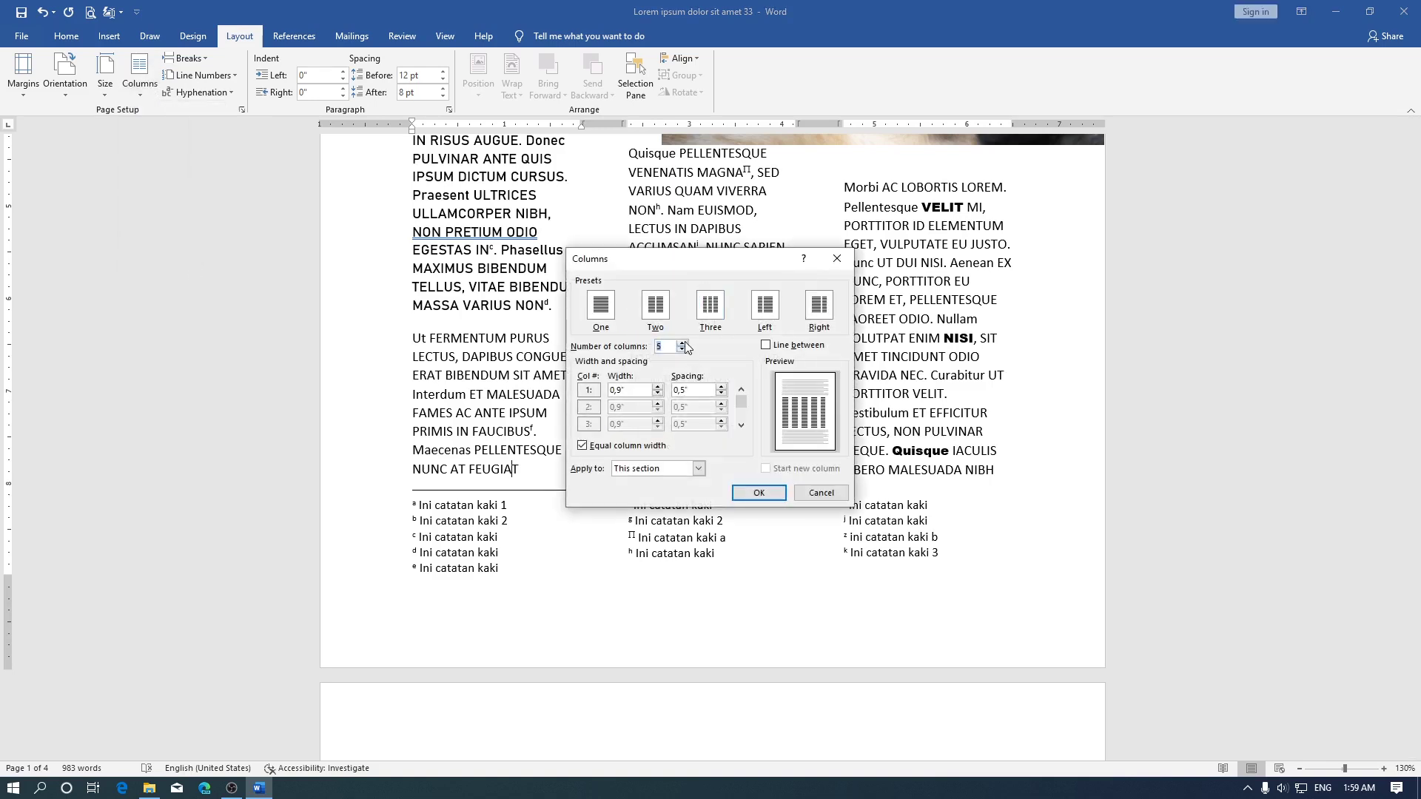
pyautogui.click(760, 493)
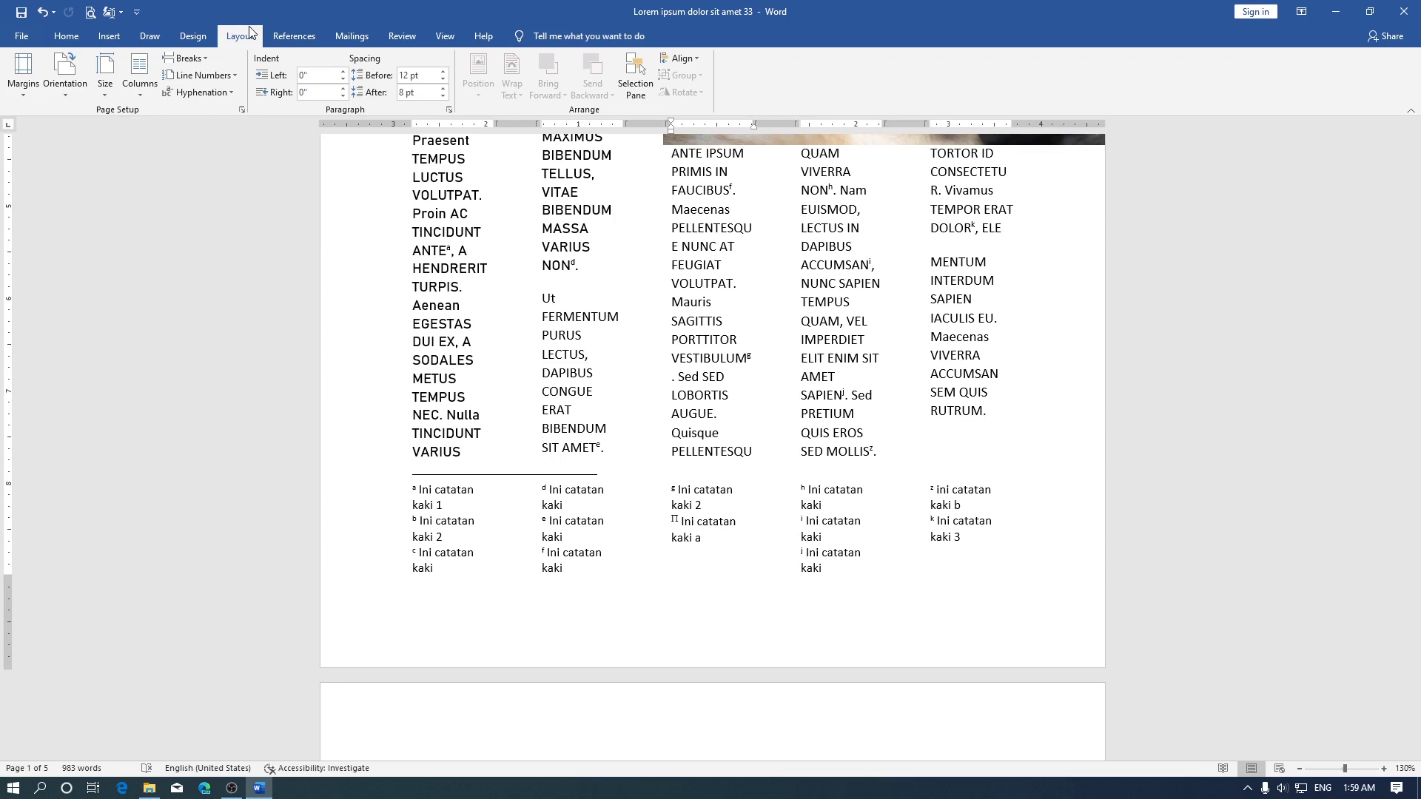
# Set footnote Columns to 2 column and apply, then reopen the Footnote and Endnote dialog
pyautogui.click(308, 38)
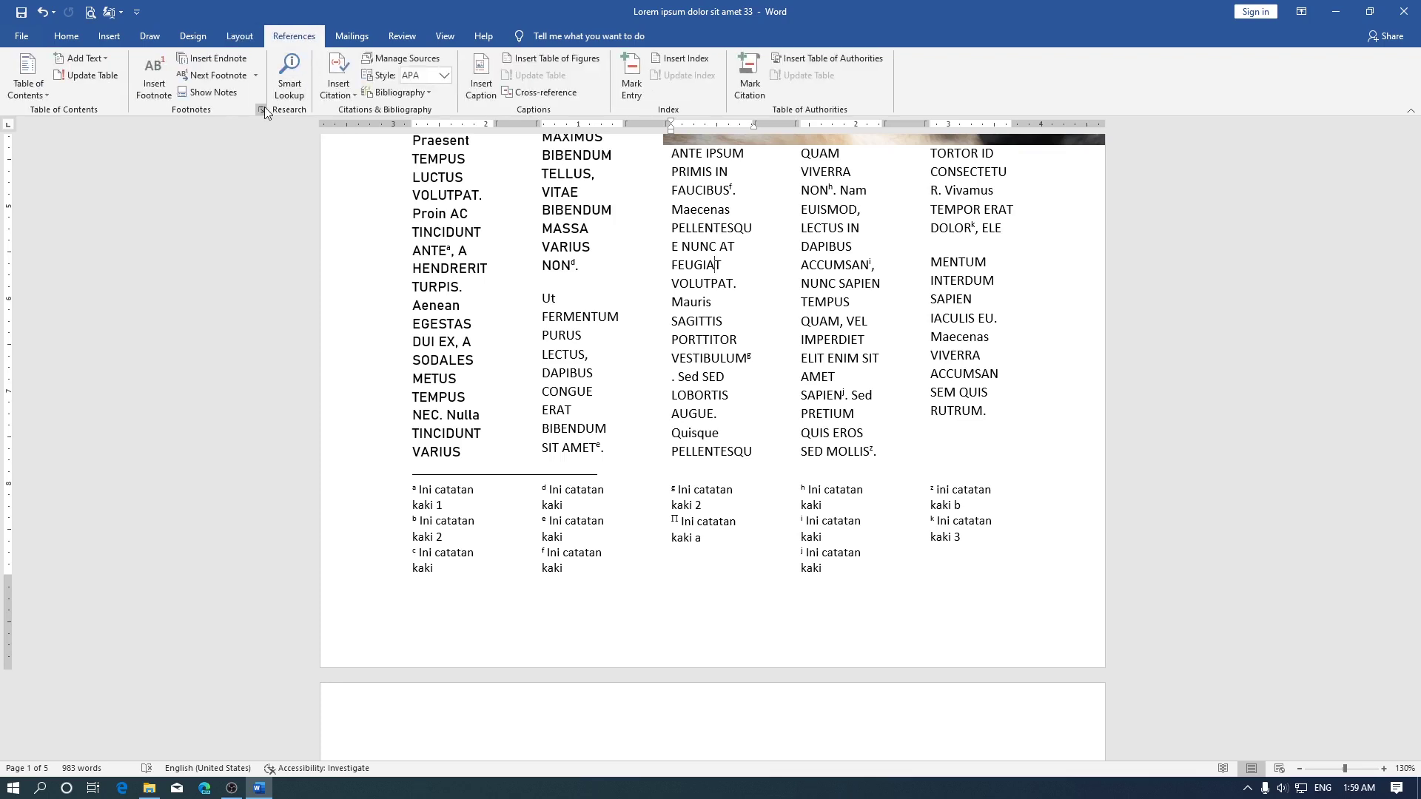
pyautogui.click(261, 109)
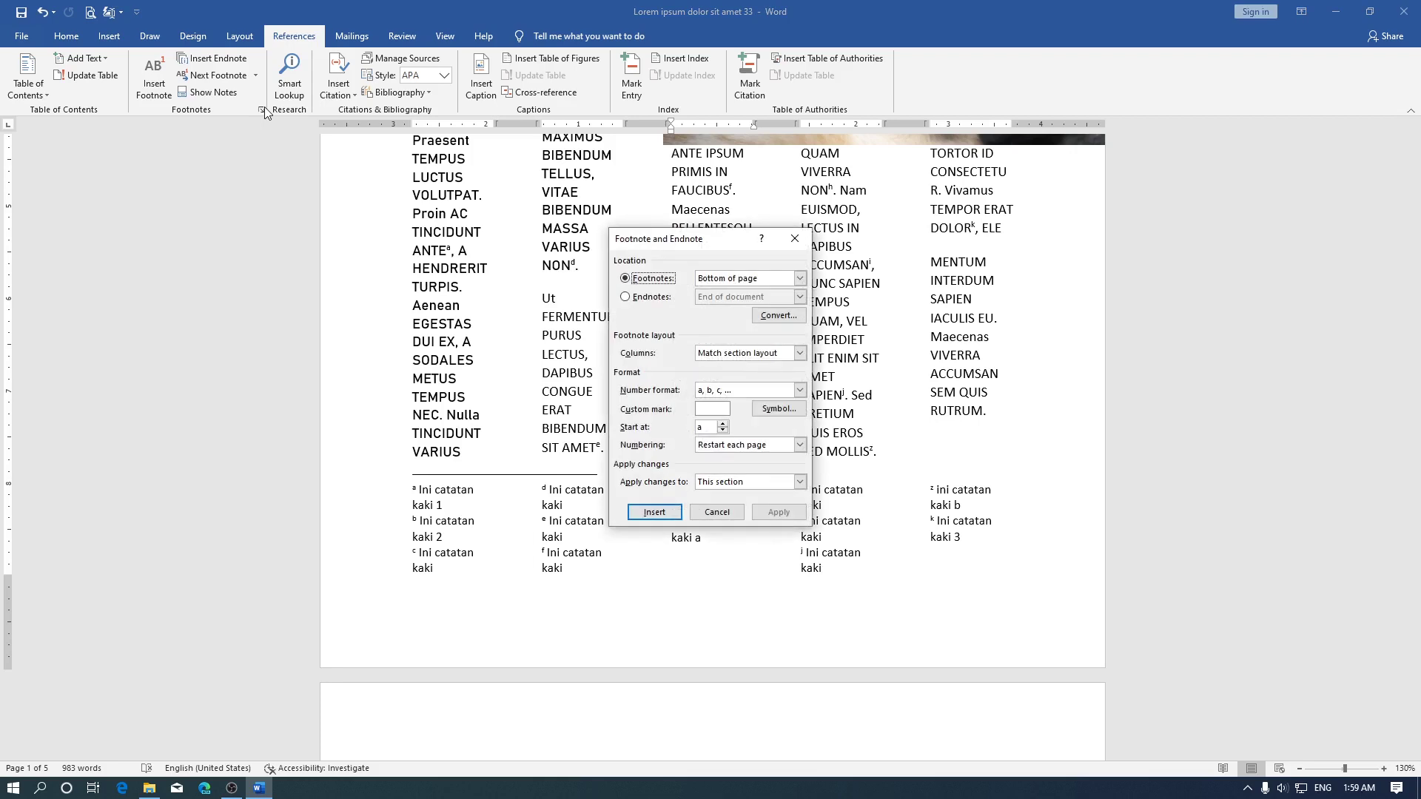
pyautogui.click(716, 354)
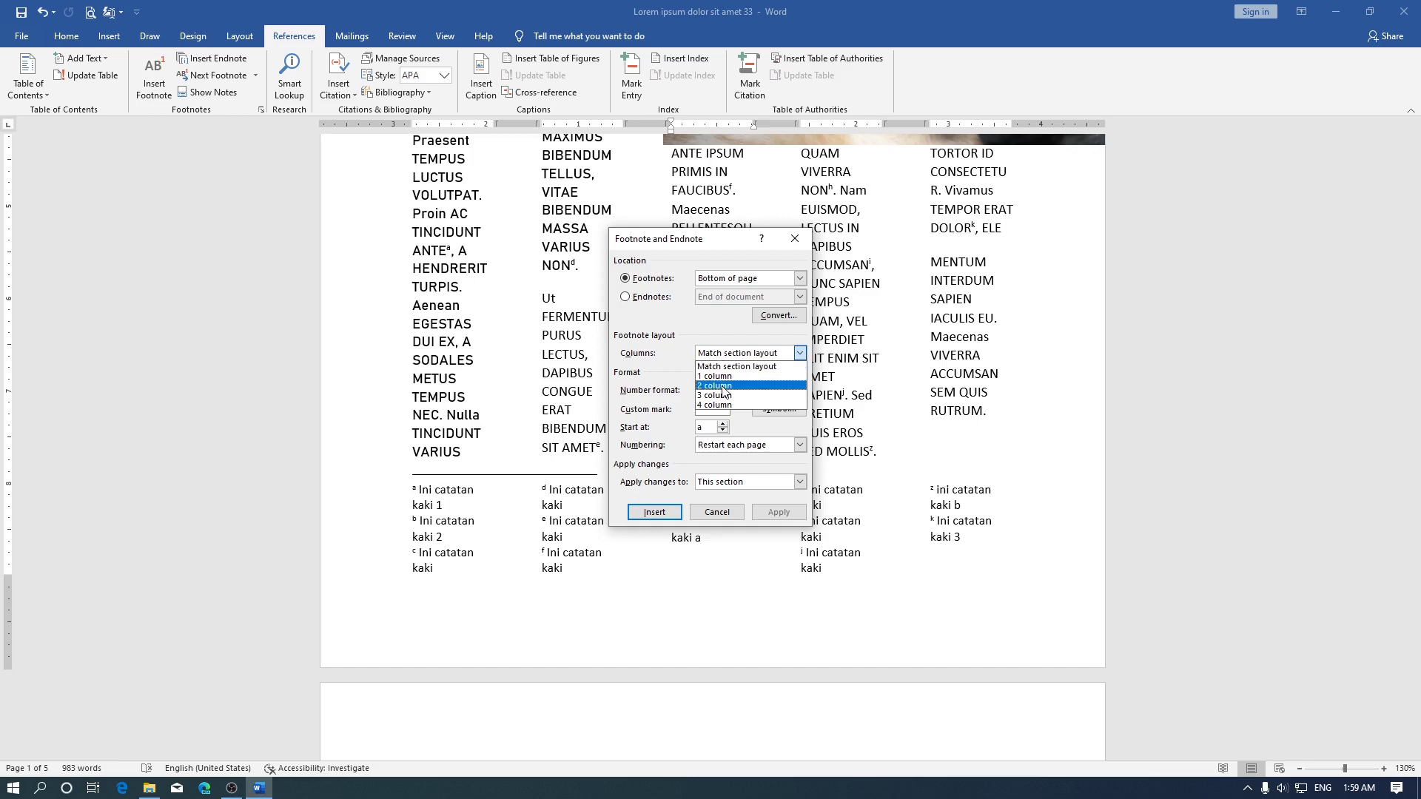
pyautogui.click(719, 385)
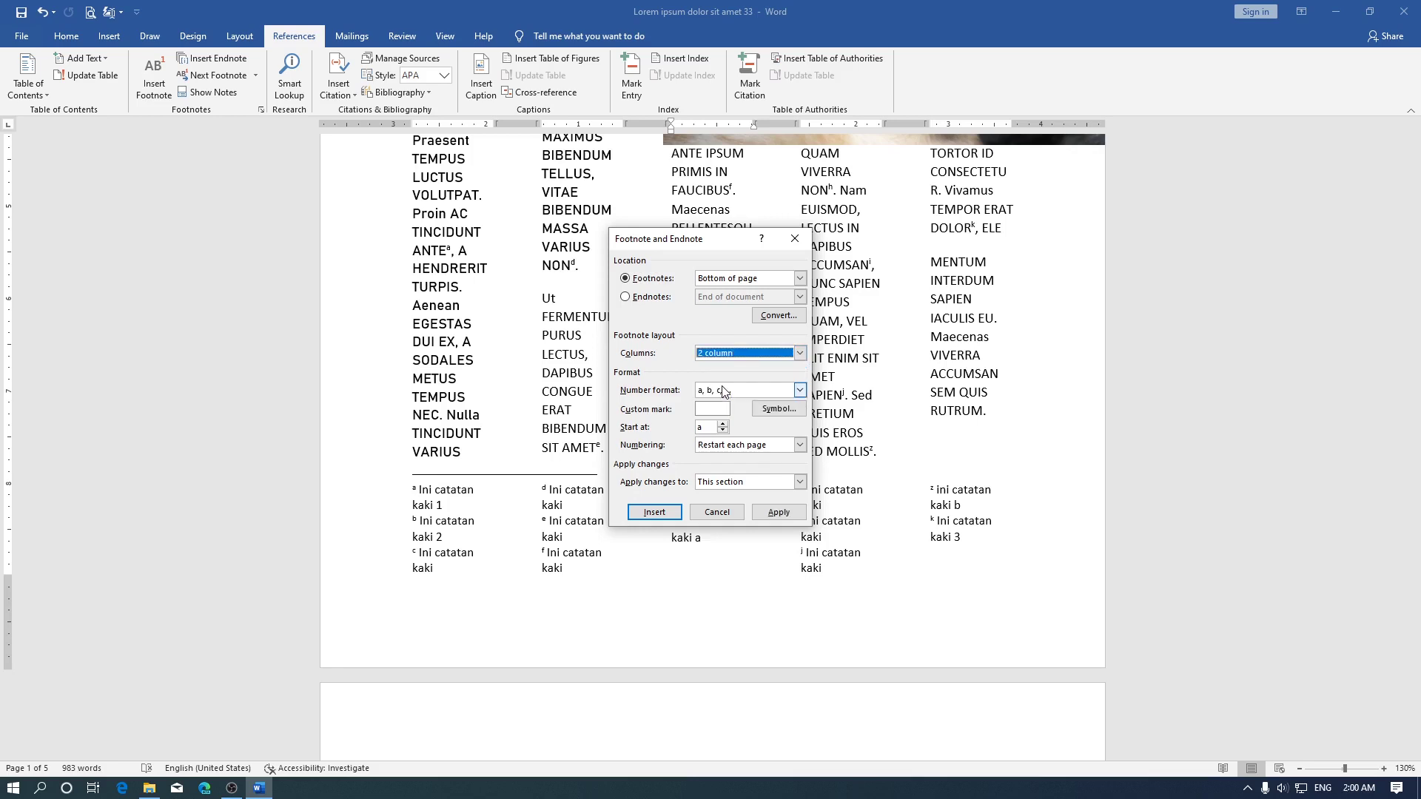
pyautogui.click(783, 512)
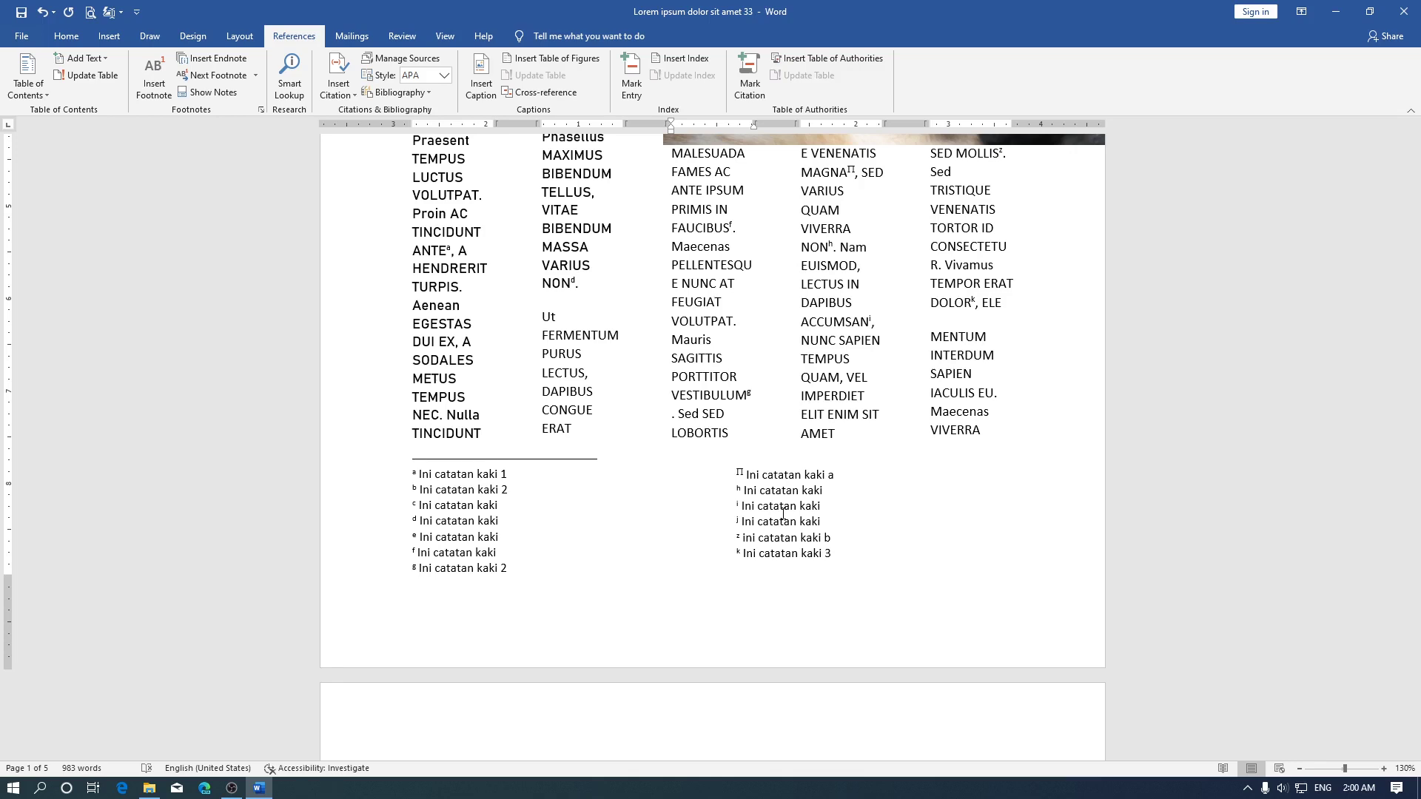
pyautogui.click(260, 109)
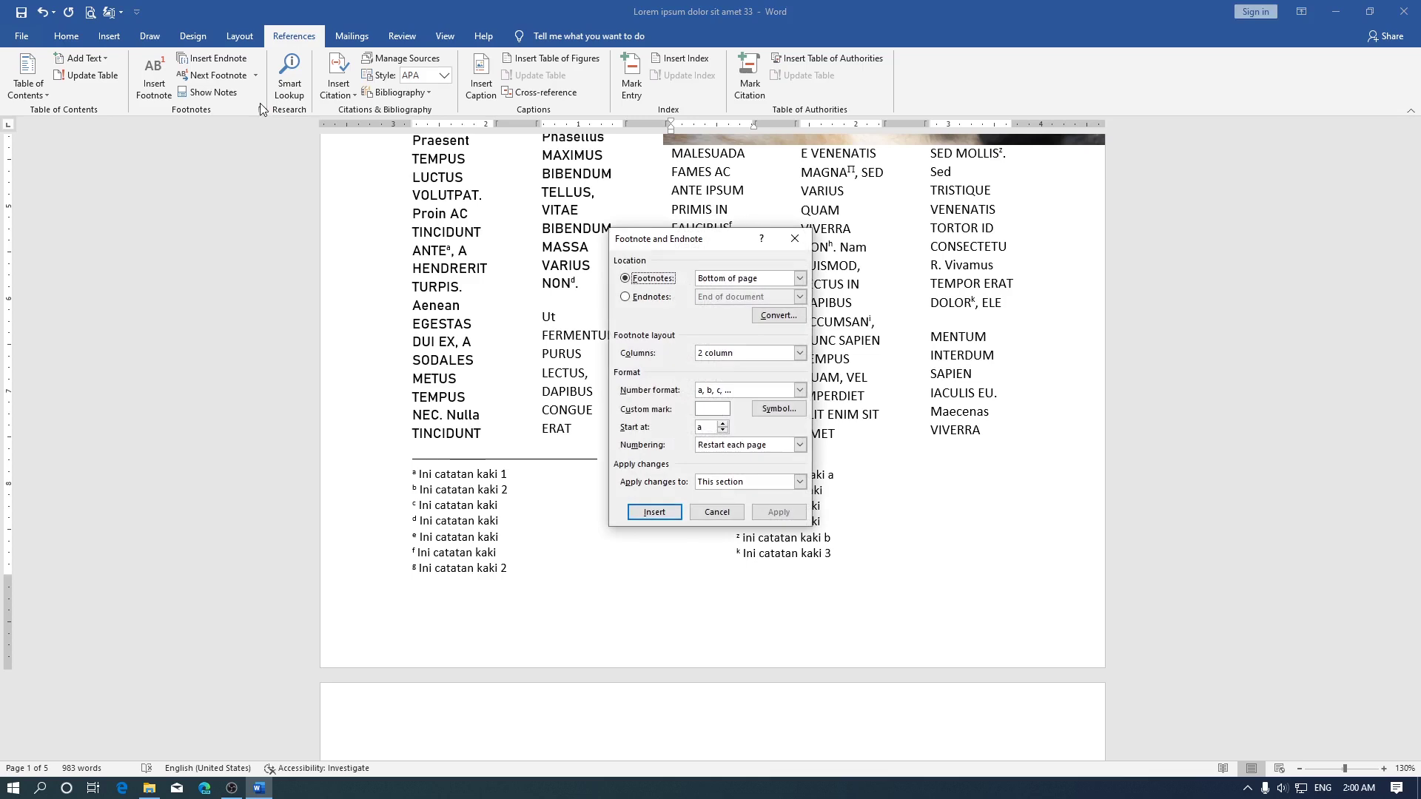
# Set footnote Columns to 1 column and apply
pyautogui.click(799, 353)
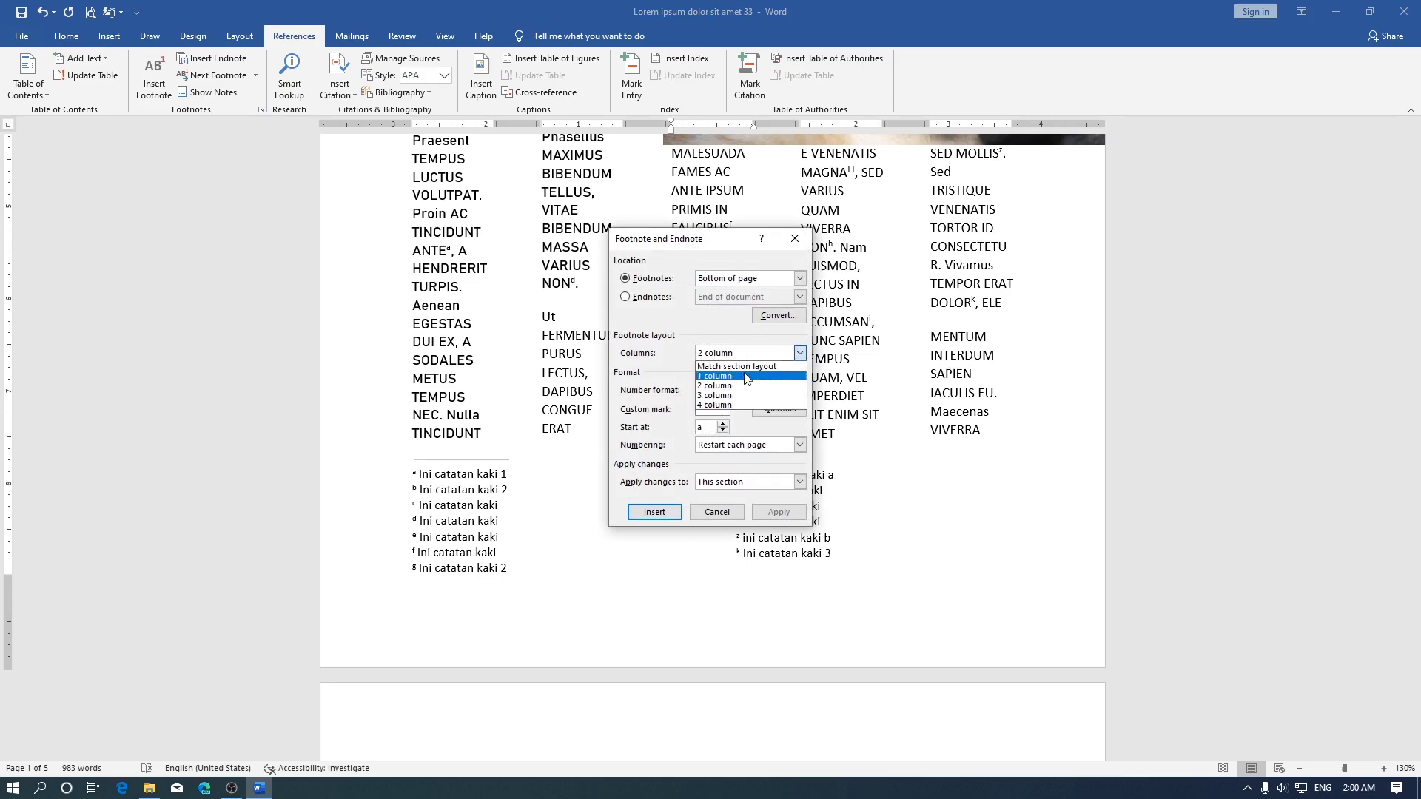
pyautogui.click(746, 376)
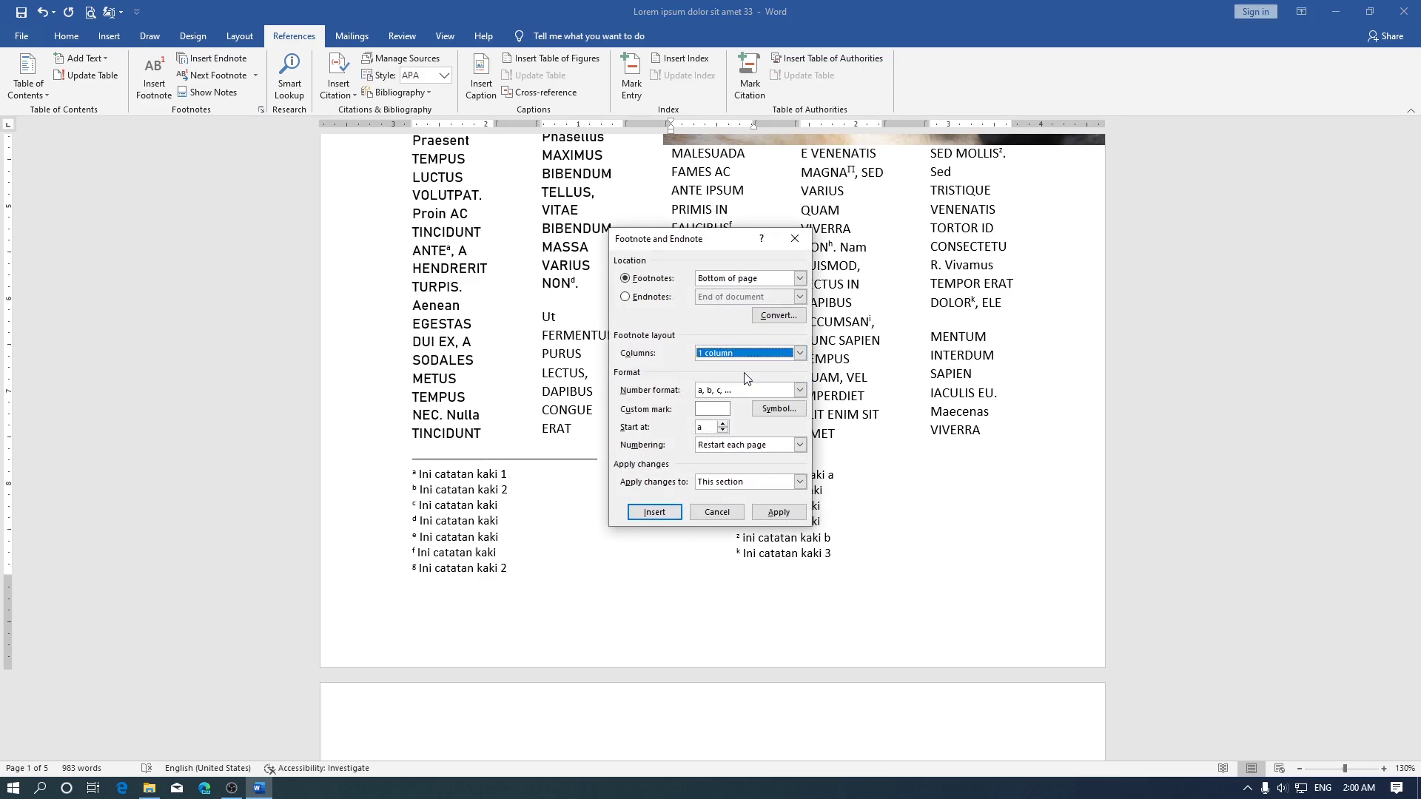
pyautogui.click(778, 512)
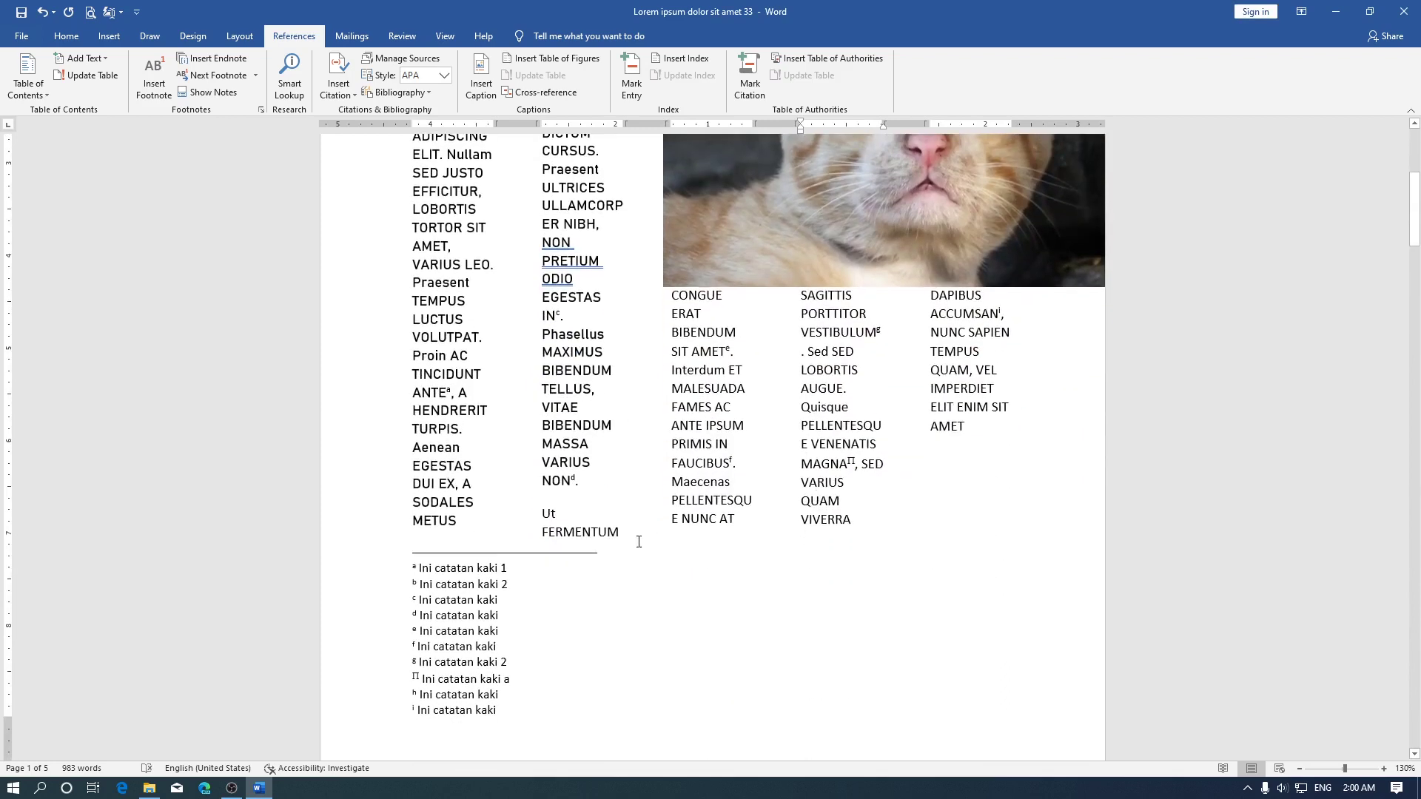
pyautogui.scroll(-1, 639, 541)
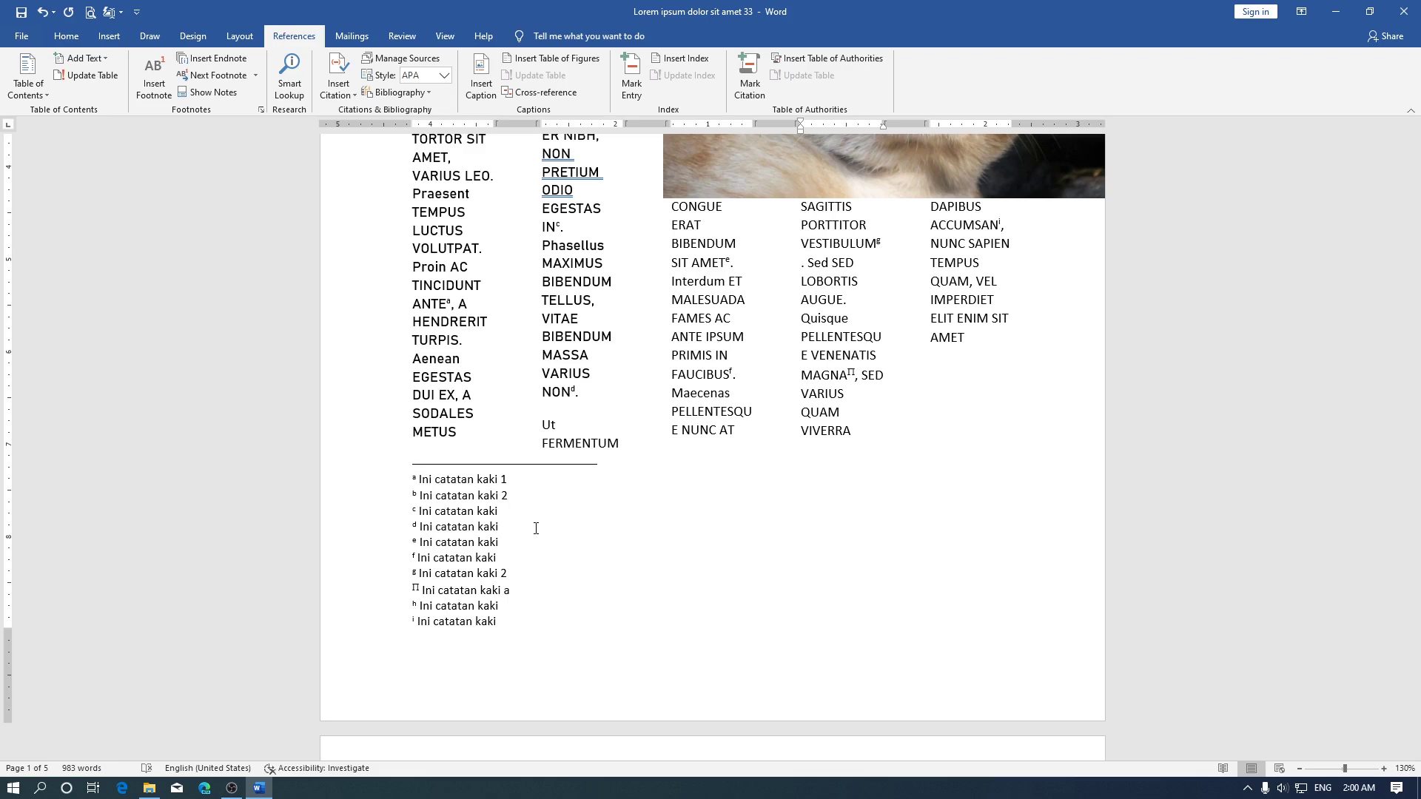
# Set footnote Columns to 3 column and apply
pyautogui.click(263, 108)
pyautogui.click(743, 353)
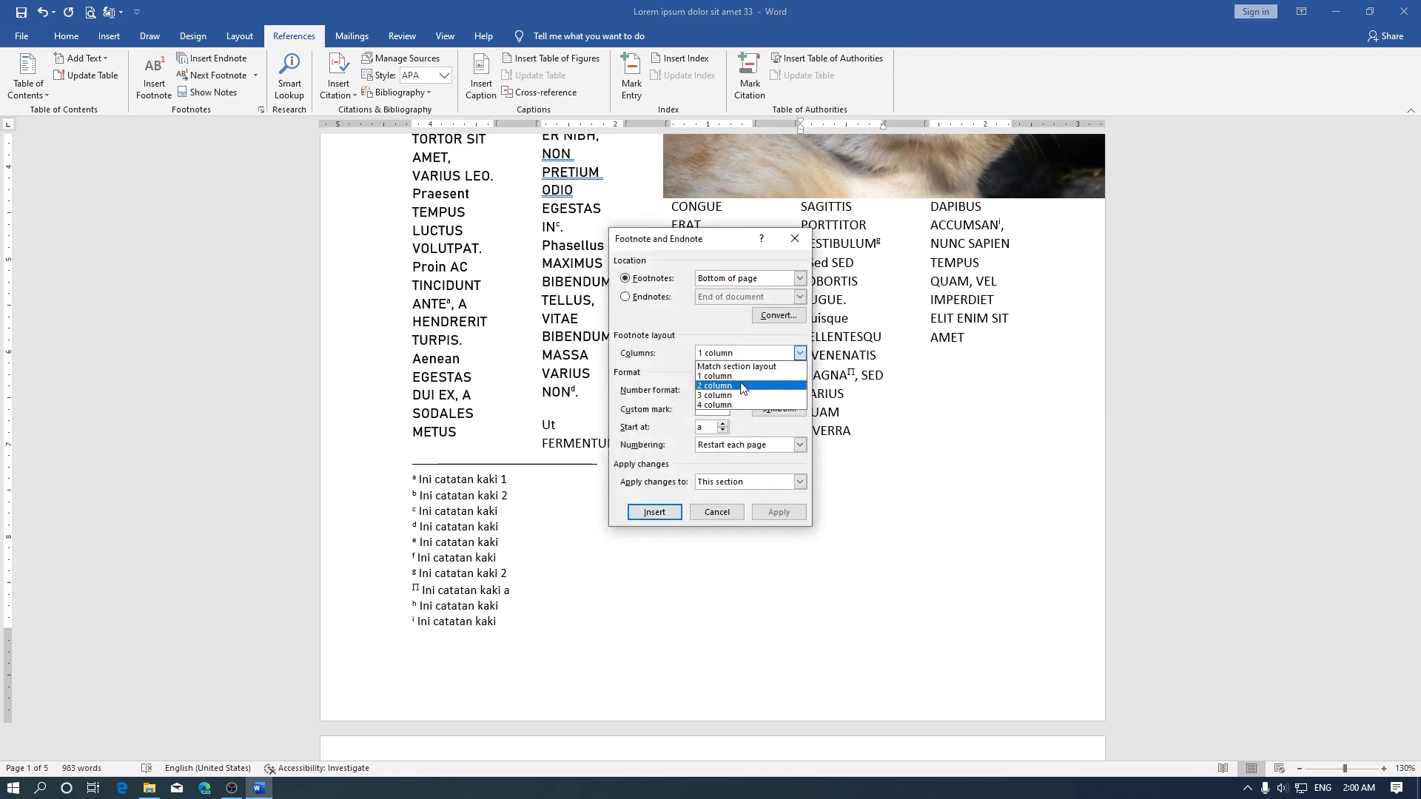
pyautogui.click(714, 395)
pyautogui.click(778, 517)
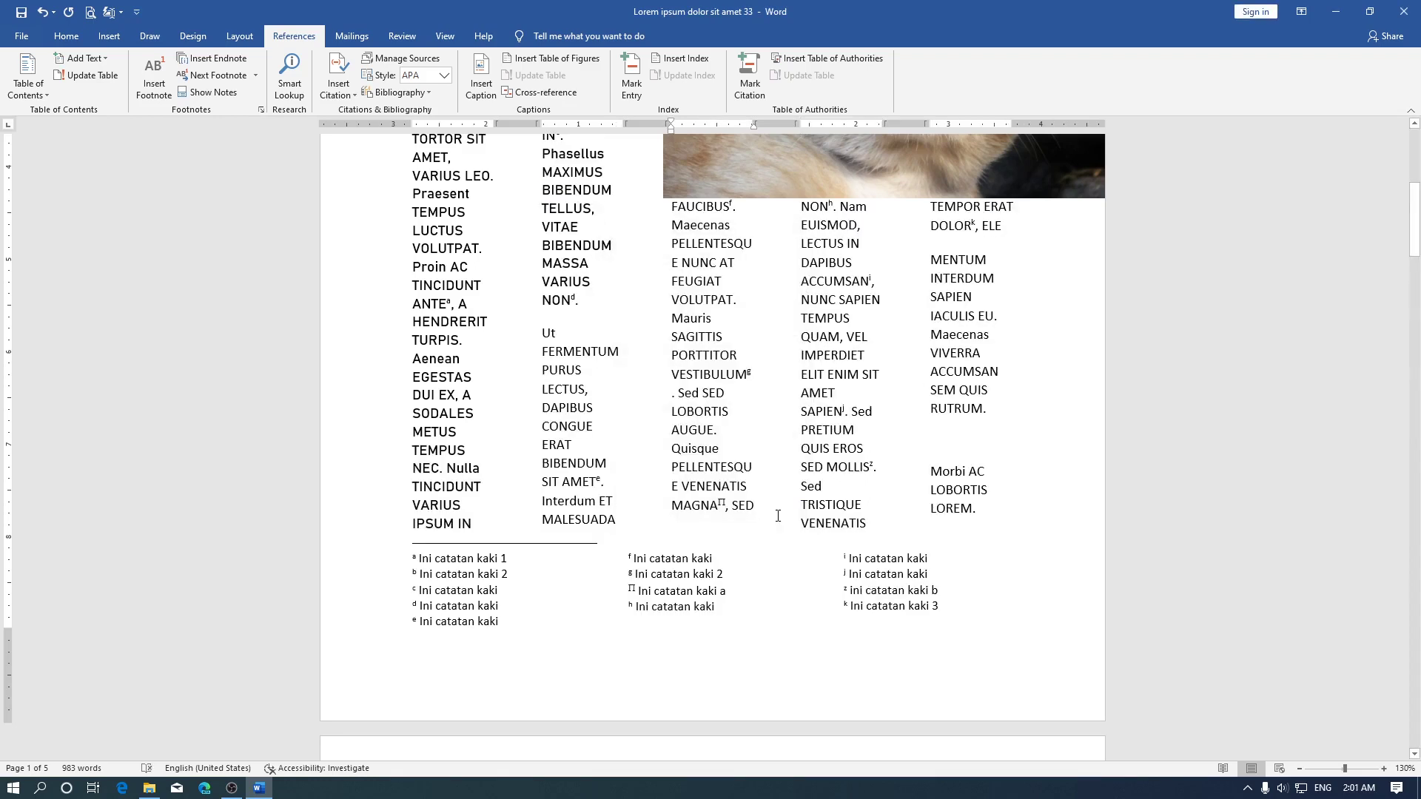
# Reflow the body text into two columns with the Two preset
pyautogui.click(239, 36)
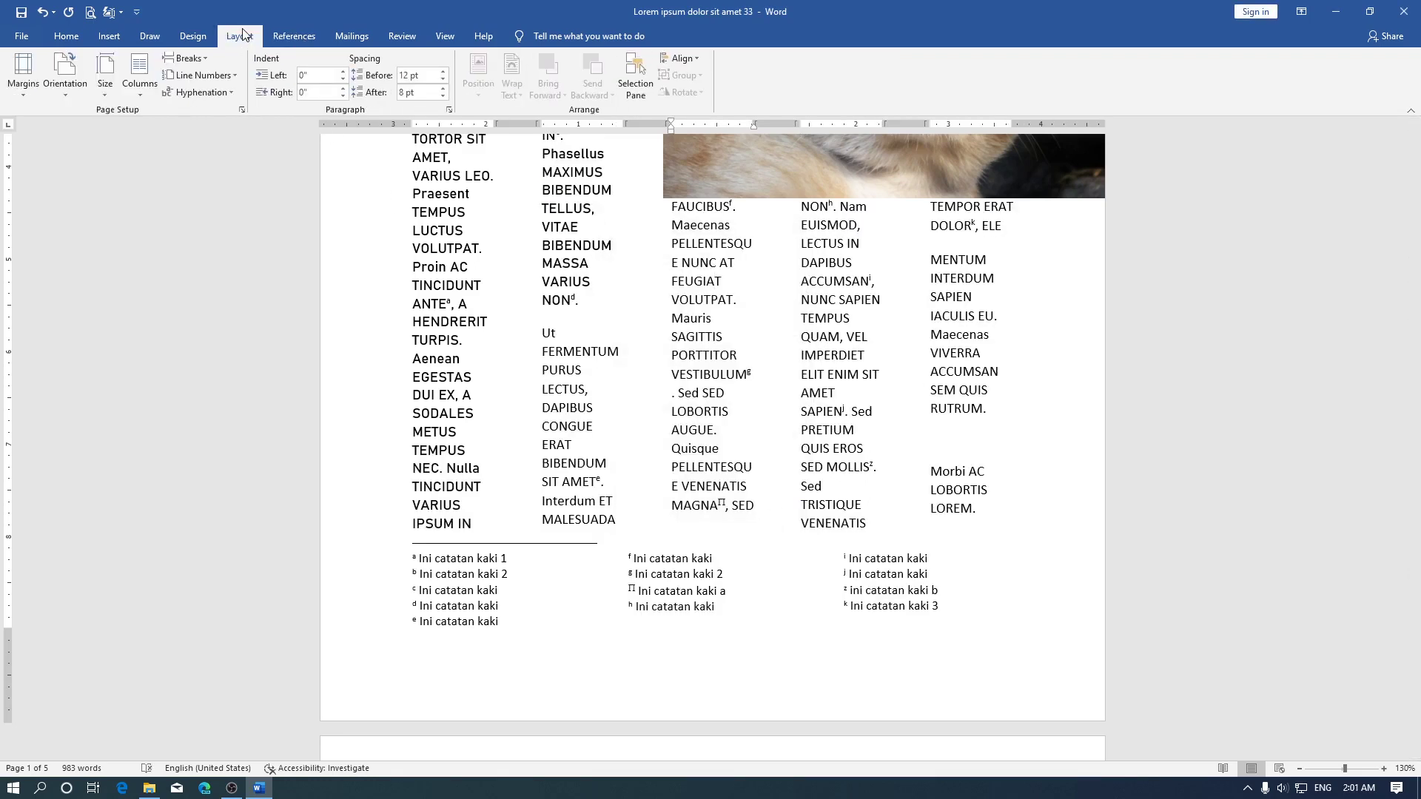
pyautogui.click(148, 68)
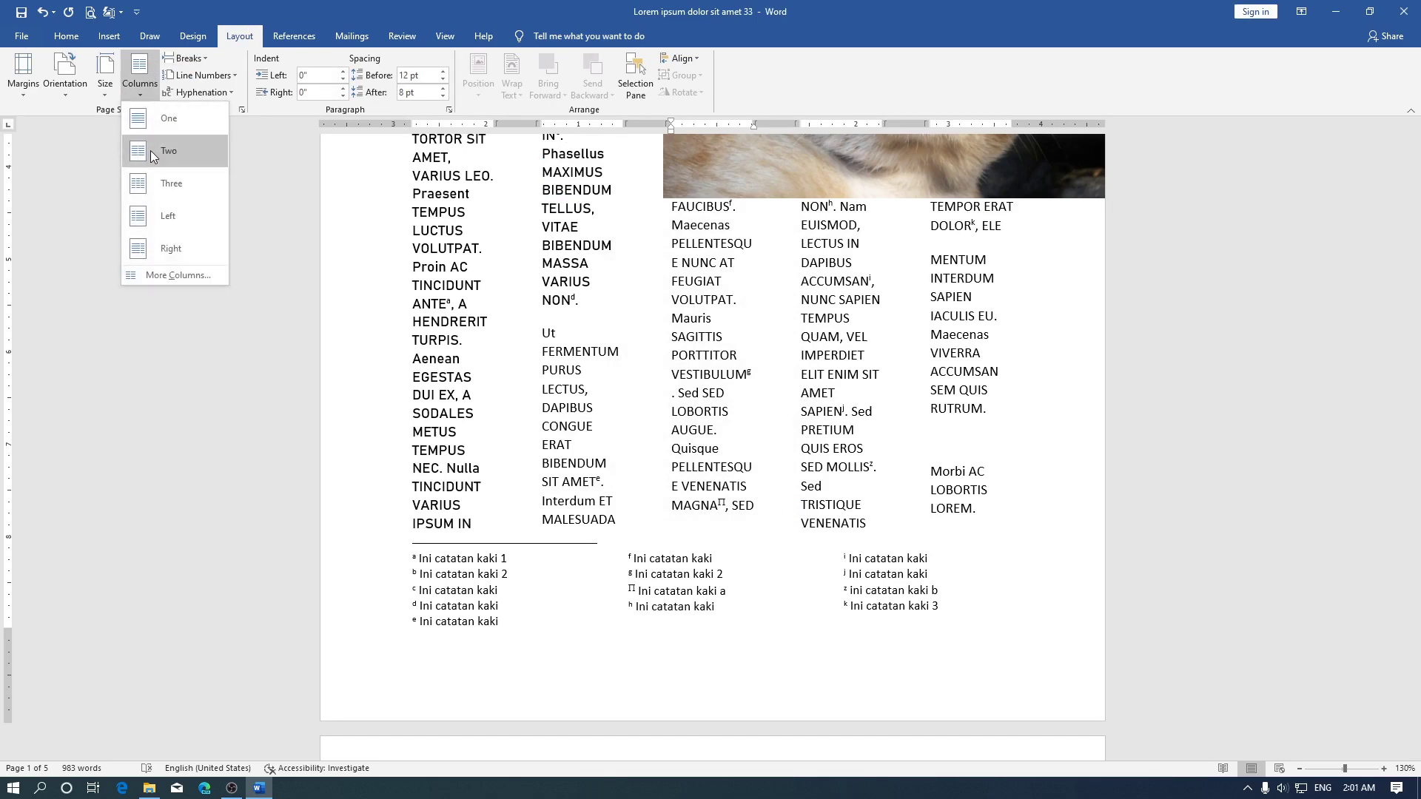
pyautogui.click(149, 149)
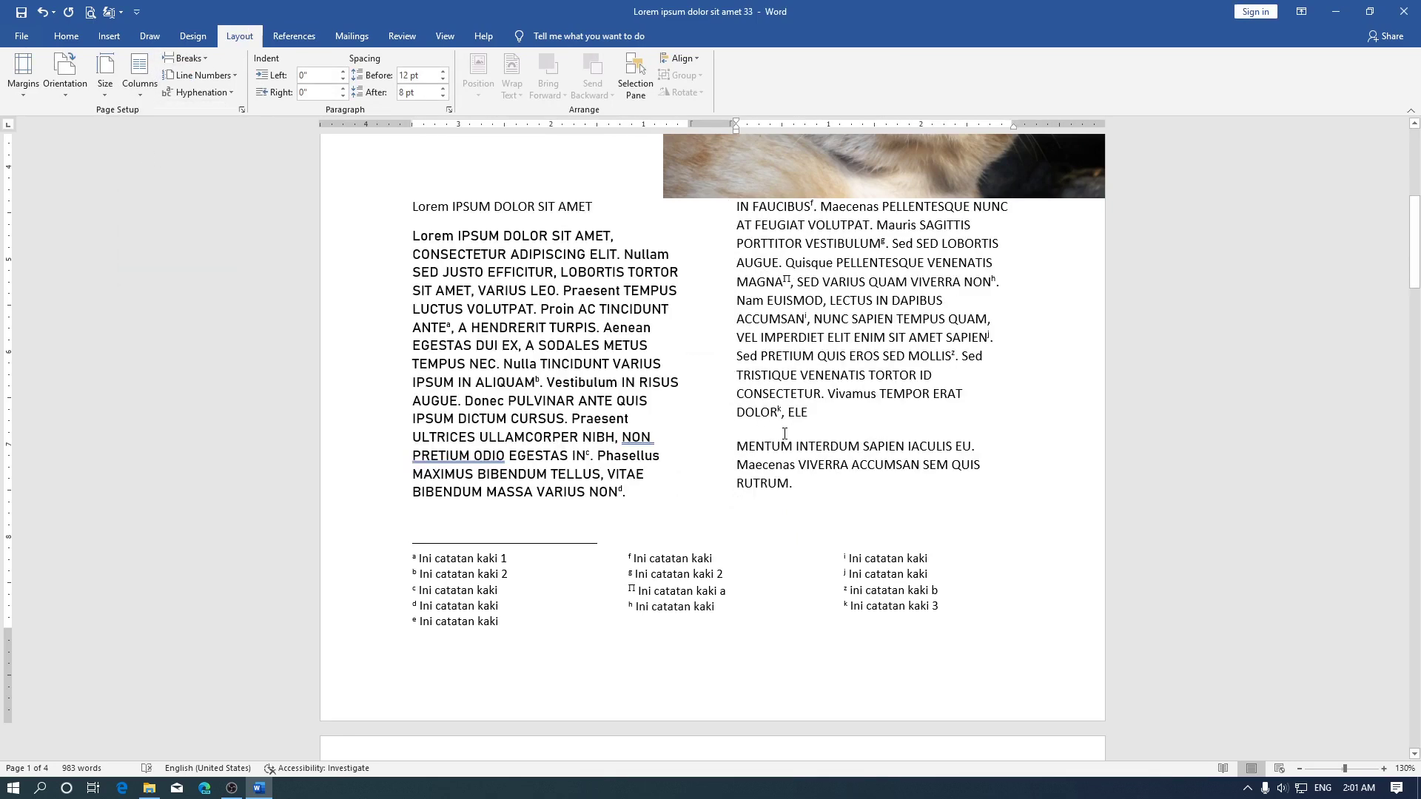